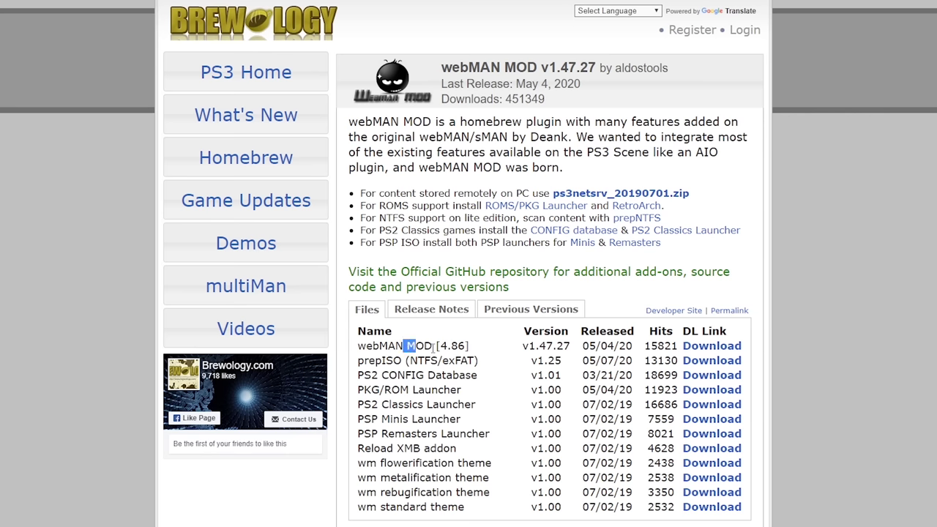
drag(364, 364, 372, 364)
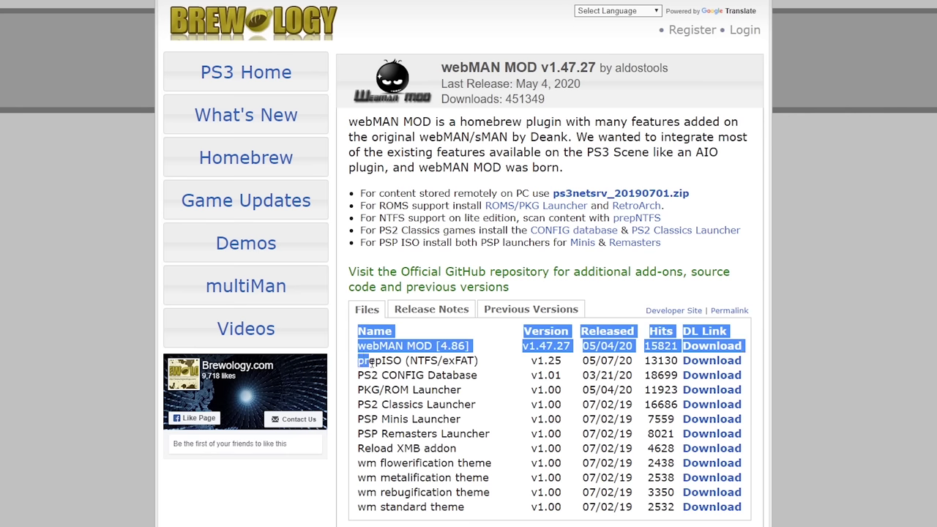
click(397, 361)
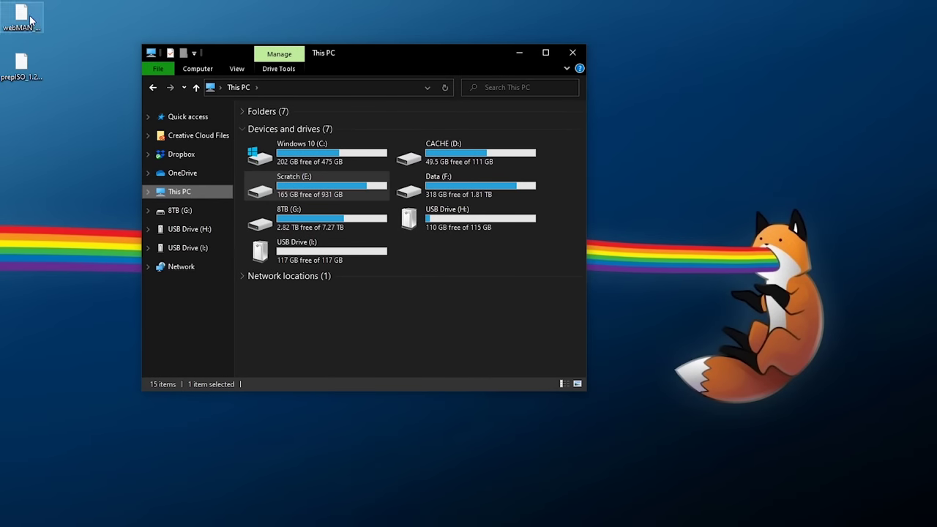
Copy the webMAN MOD 1.47.27 installer and prepISO 1.25 package files from the desktop.
click(30, 22)
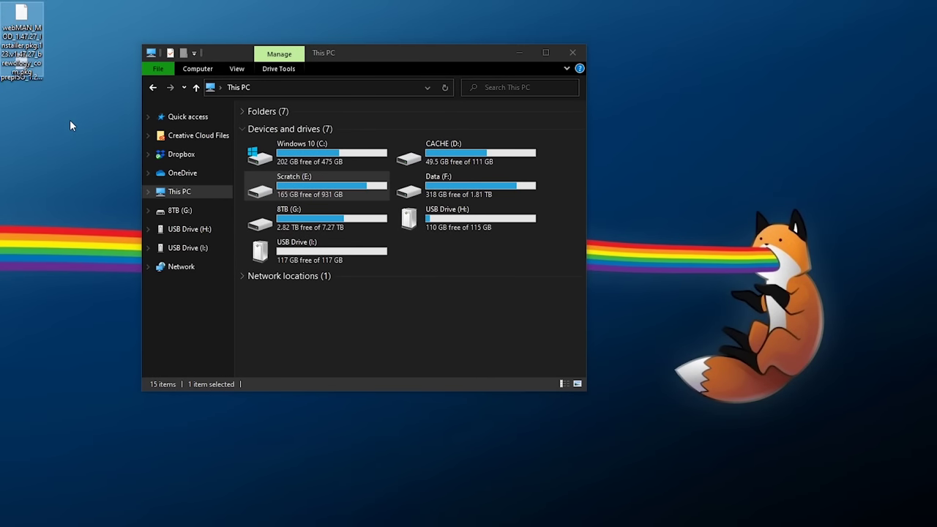
click(22, 84)
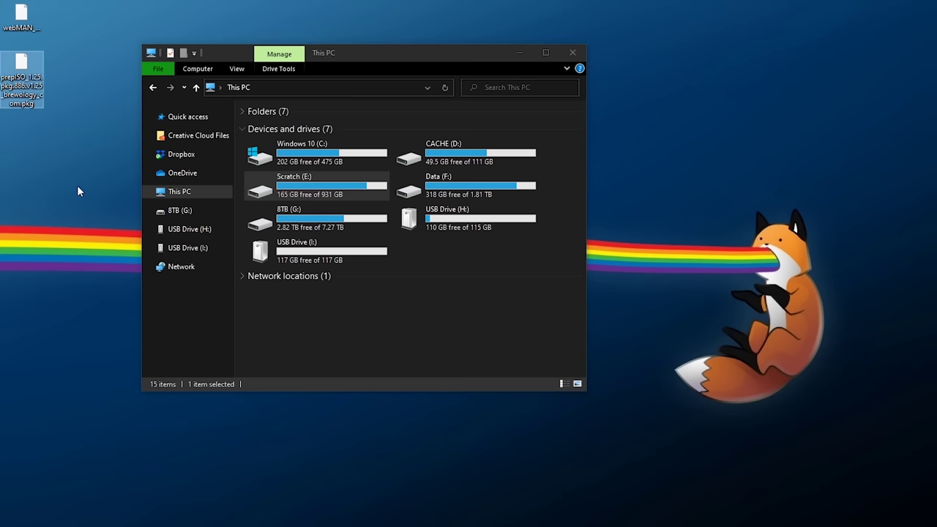
right_click(16, 14)
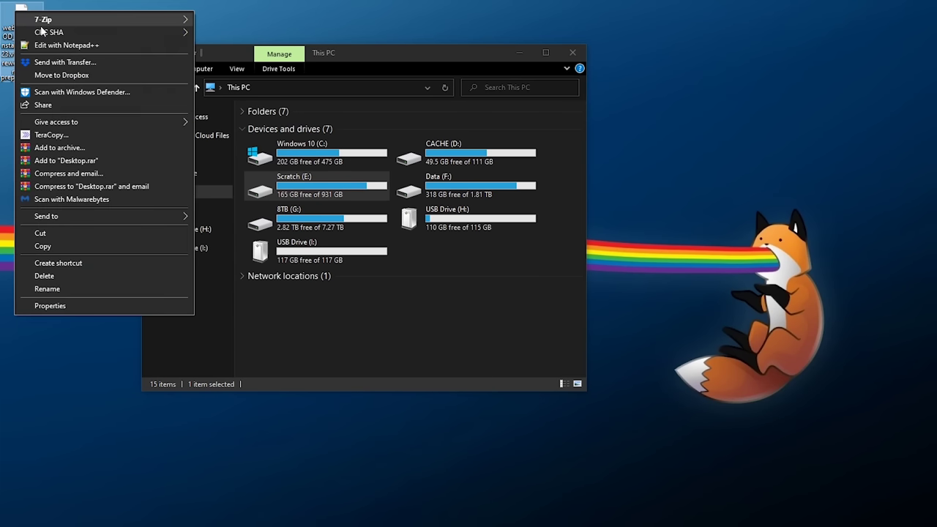
click(49, 247)
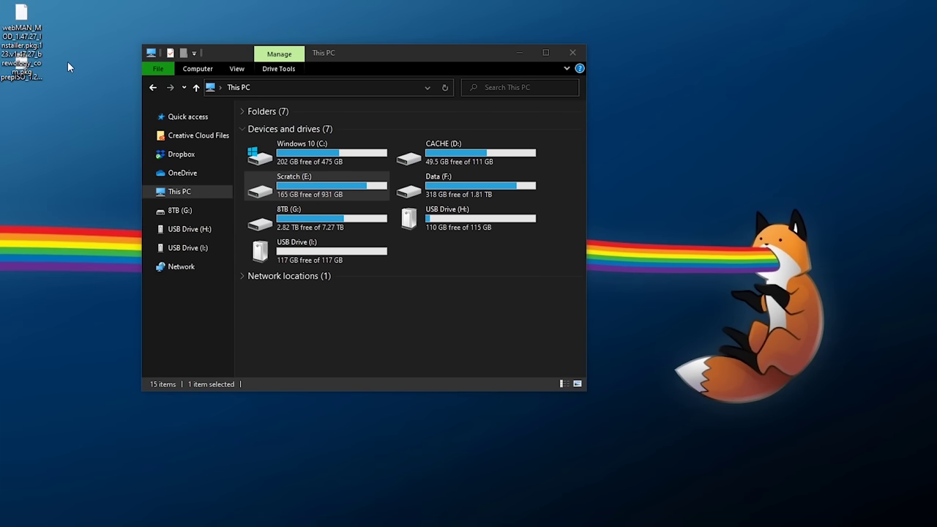
Check the file system of USB Drive (I:) in its properties, and close them.
click(440, 259)
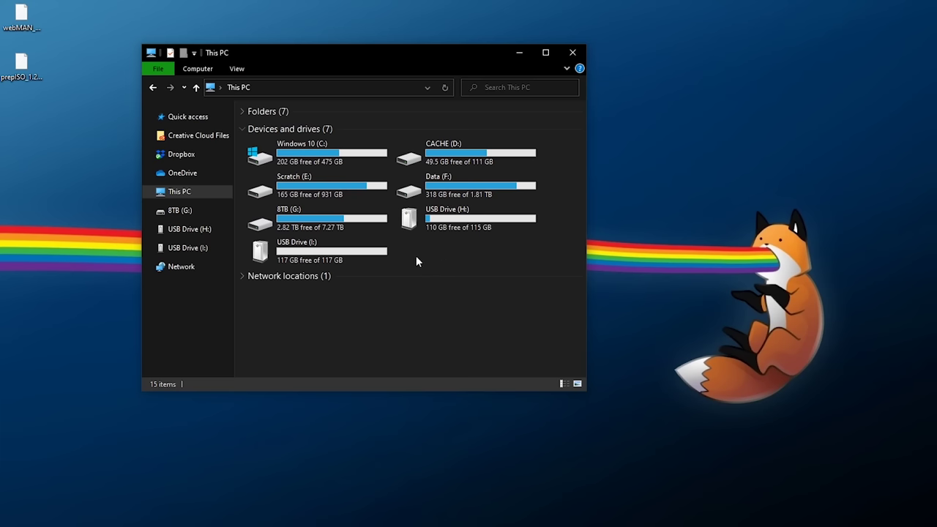
right_click(315, 257)
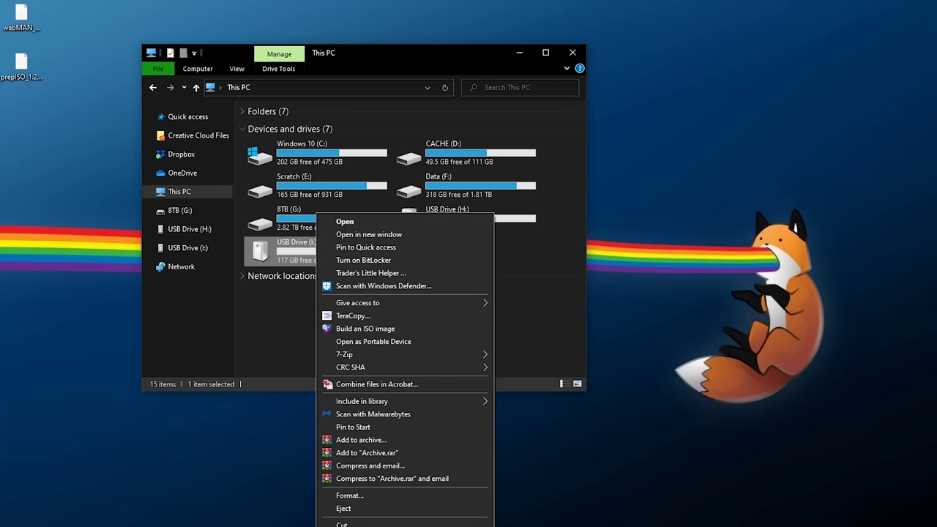
key(r)
drag(359, 271, 242, 80)
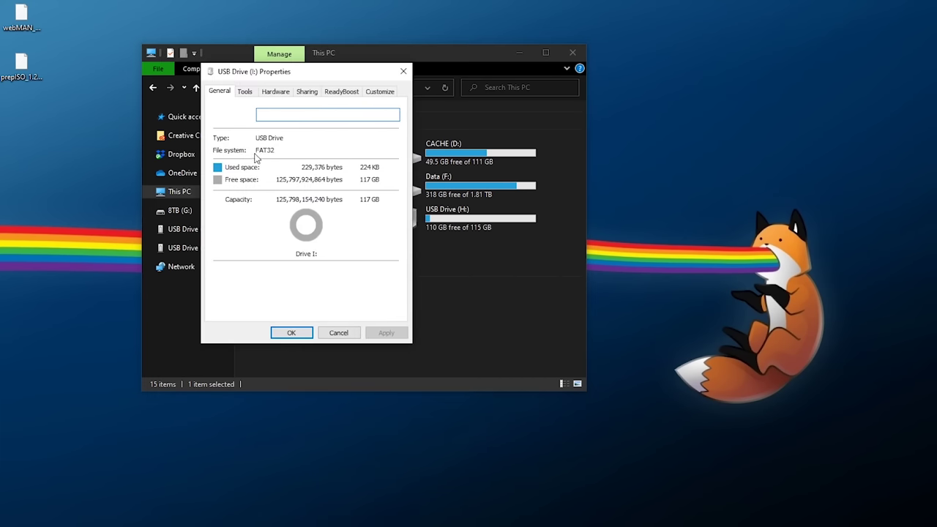
click(404, 72)
Paste the copied webMAN MOD and prepISO packages into the root of USB Drive (I:), next to the exdata folder.
double_click(311, 245)
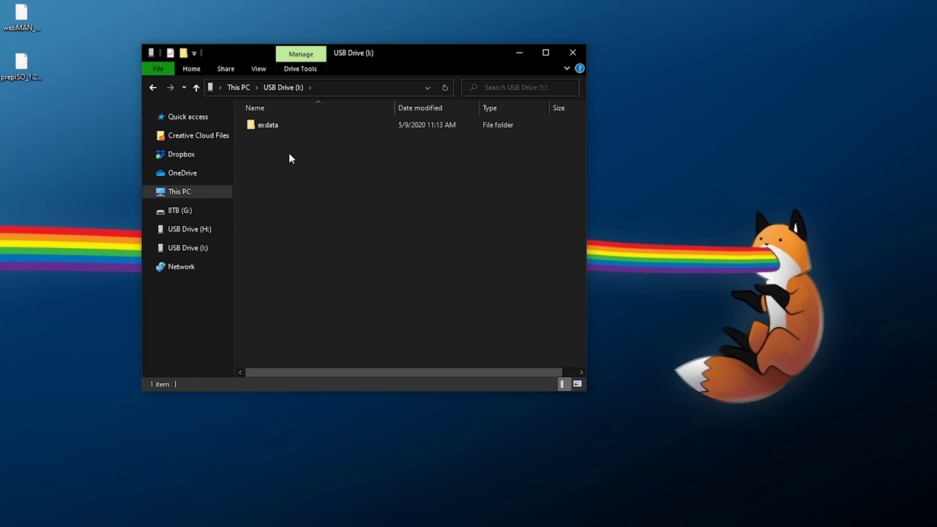
right_click(288, 158)
click(328, 235)
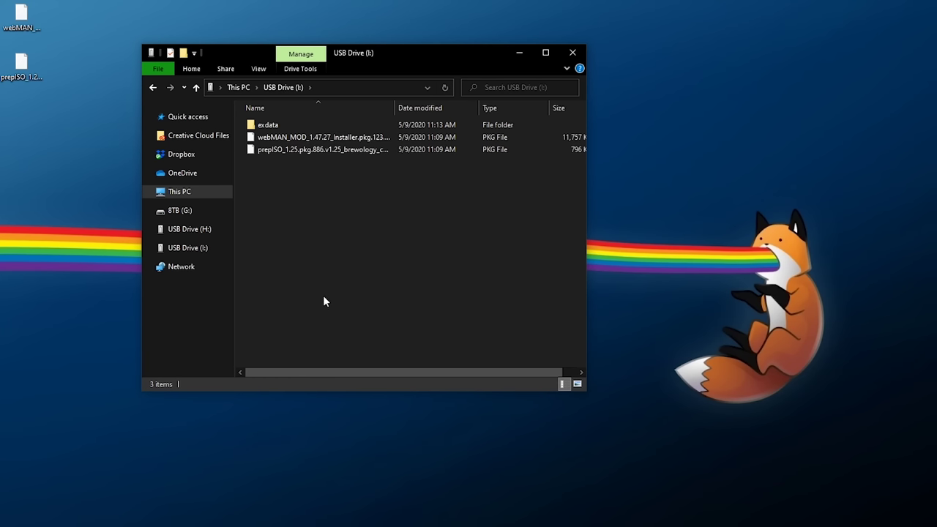
click(296, 128)
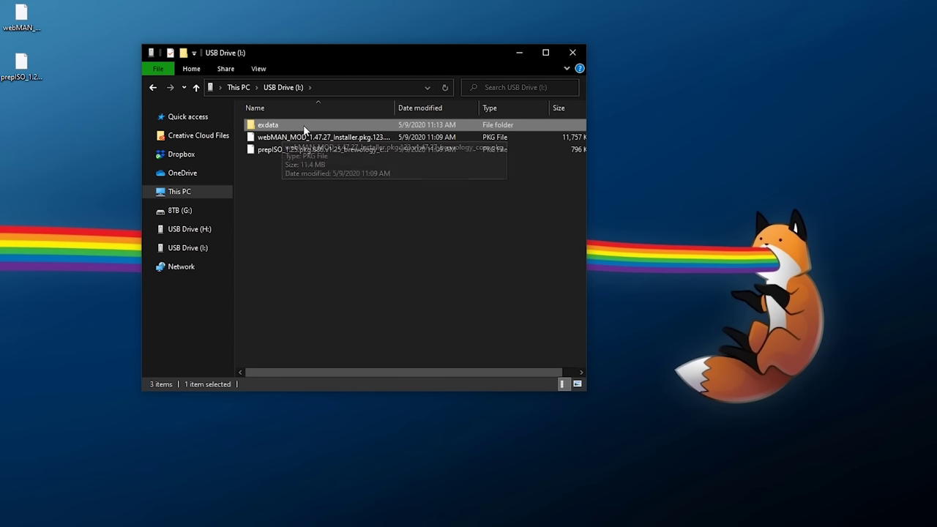
Return to This PC and eject USB Drive (I:).
click(184, 194)
right_click(300, 247)
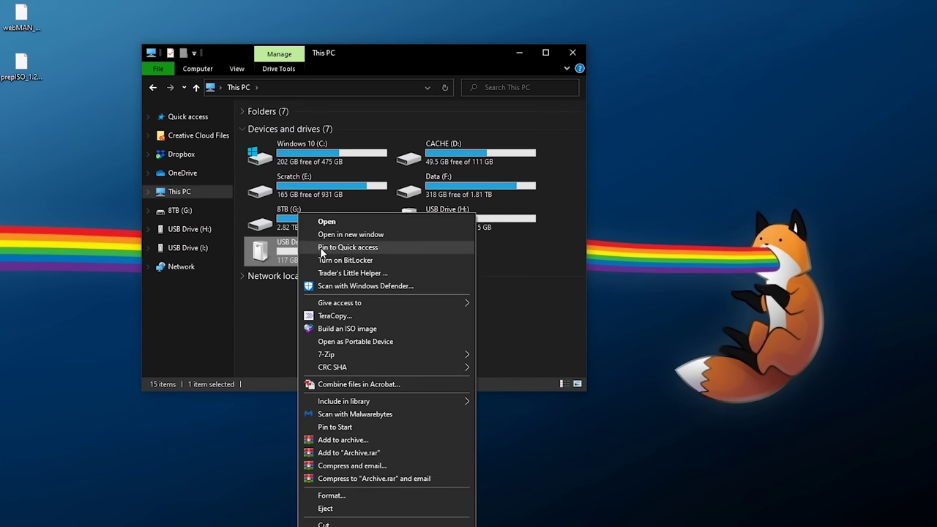
click(322, 508)
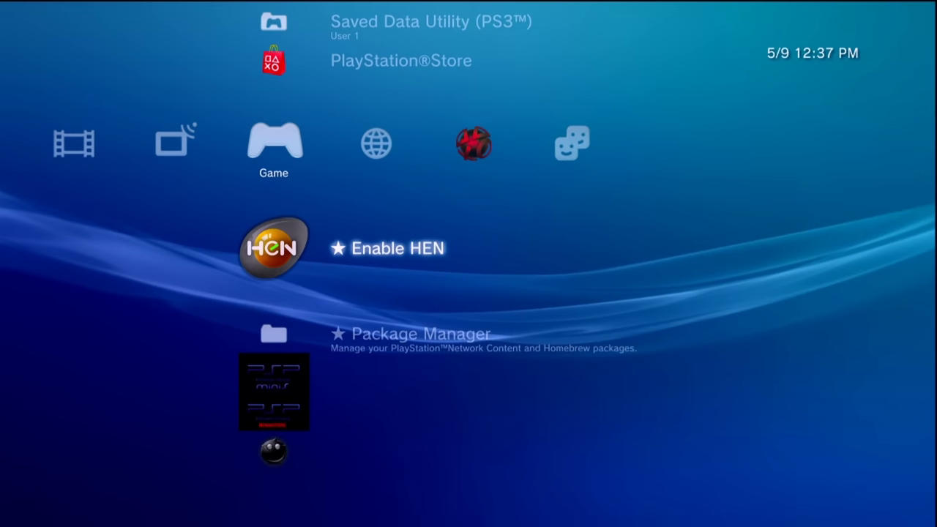
On the PS3, check the Music category for the USB flash disk and return to the Game category.
key(Left)
key(Left)
key(Left)
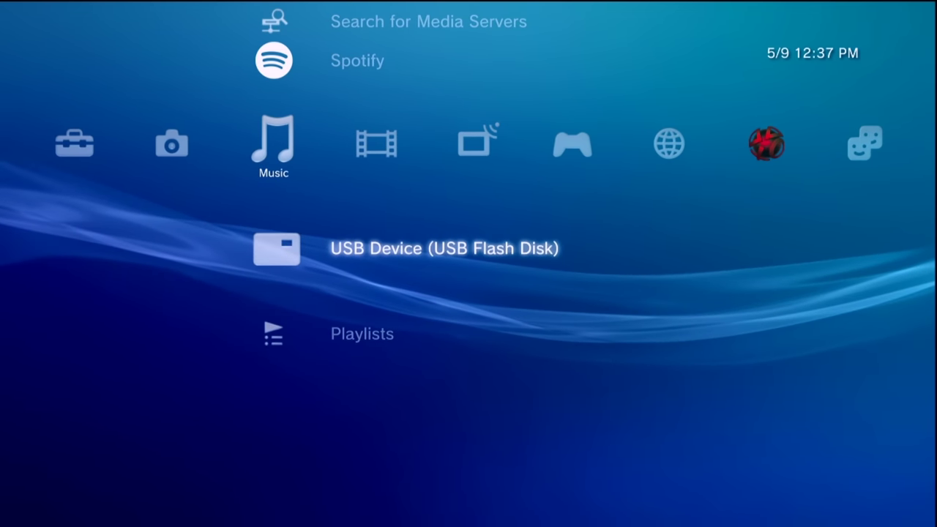
key(Right)
key(Right)
key(Right)
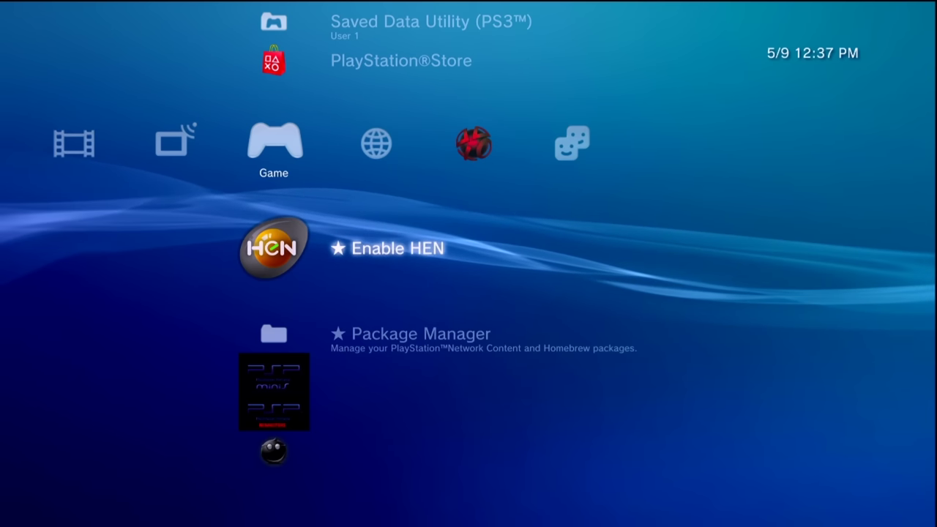
Enable HEN and install the webMAN_MOD_1.47.27 installer package from the root of the storage device using Package Manager's Standard option.
key(Return)
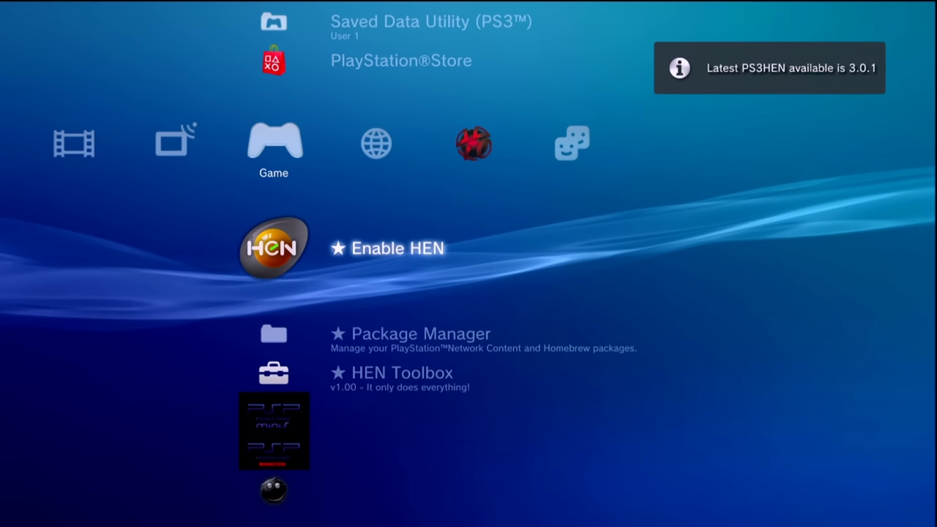
key(Down)
key(Return)
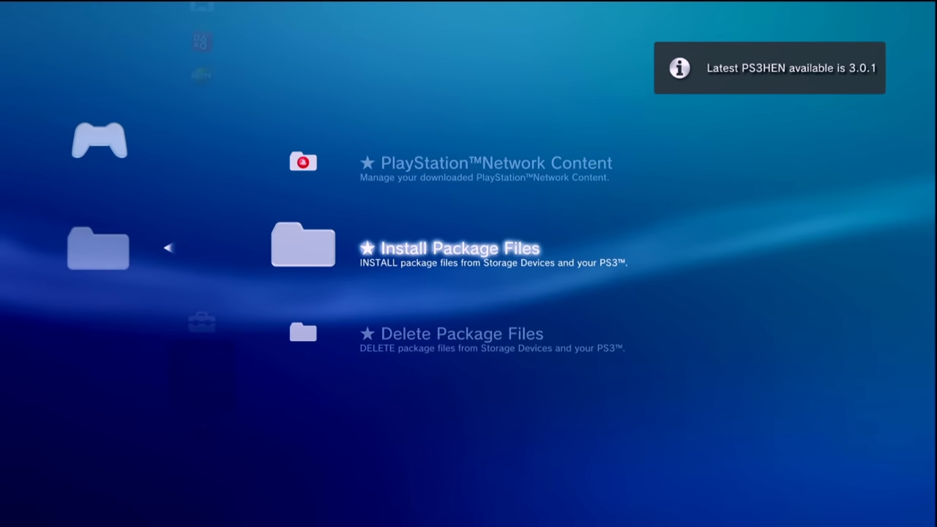
key(Return)
key(Down)
key(Down)
key(Return)
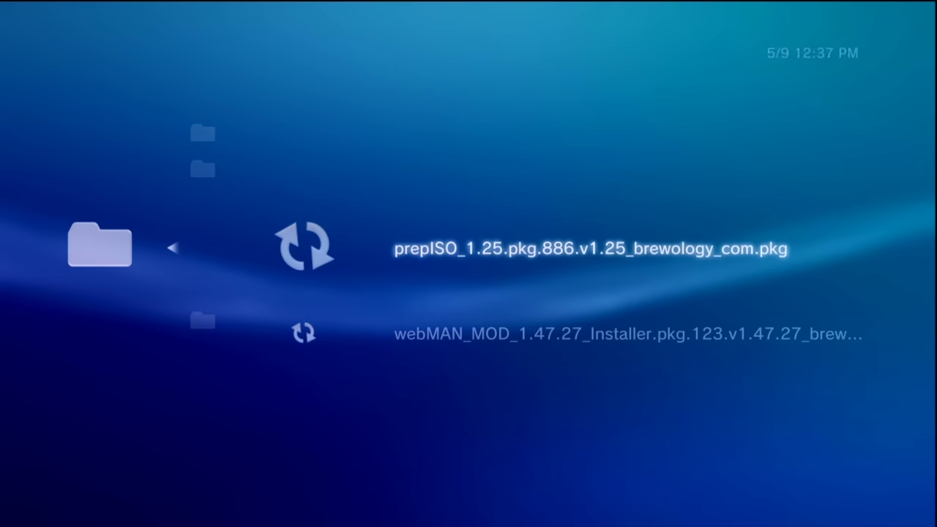
key(Down)
key(Return)
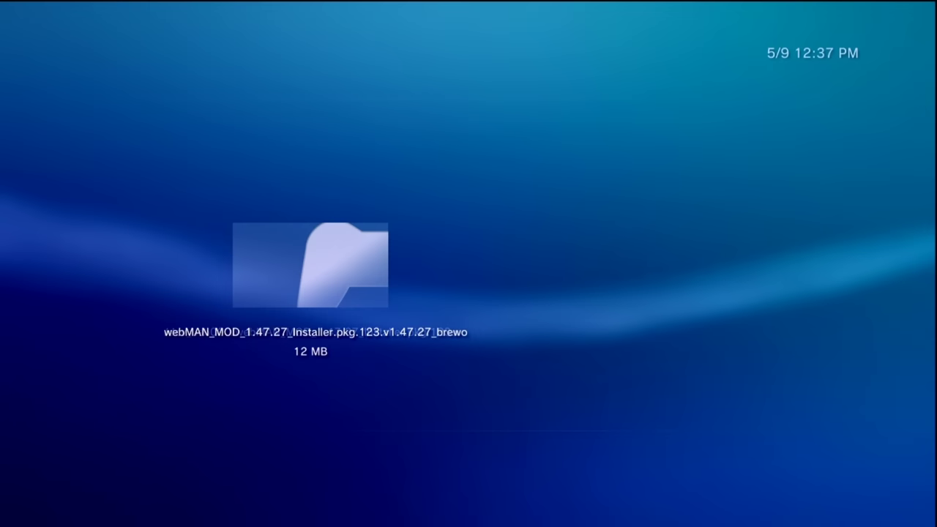
key(Escape)
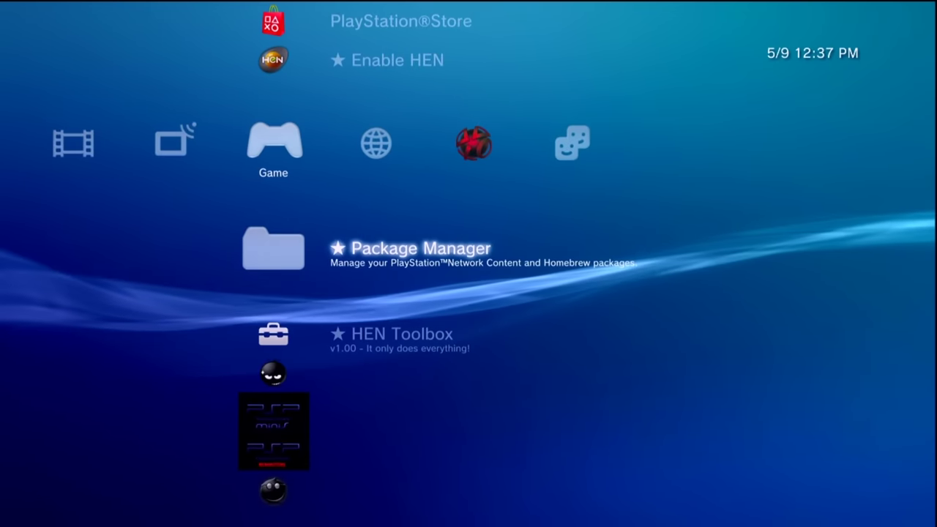
Install the prepISO_1.25 package from the root of the storage device through Package Manager's Standard option.
key(Return)
key(Down)
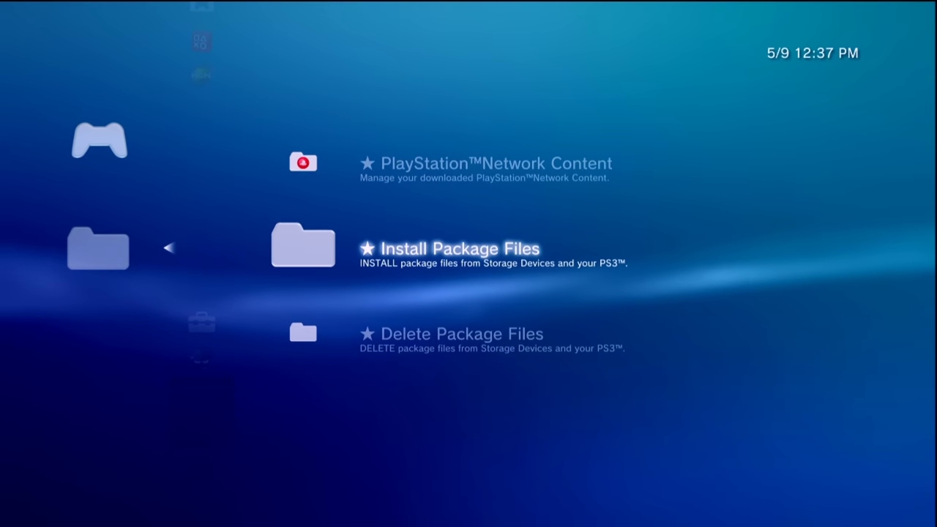
key(Return)
key(Down)
key(Down)
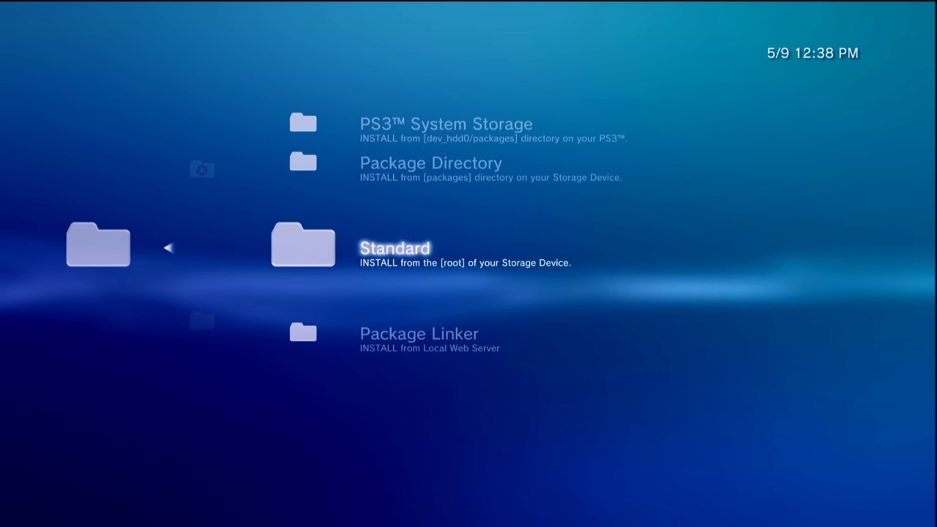
key(Return)
key(Return)
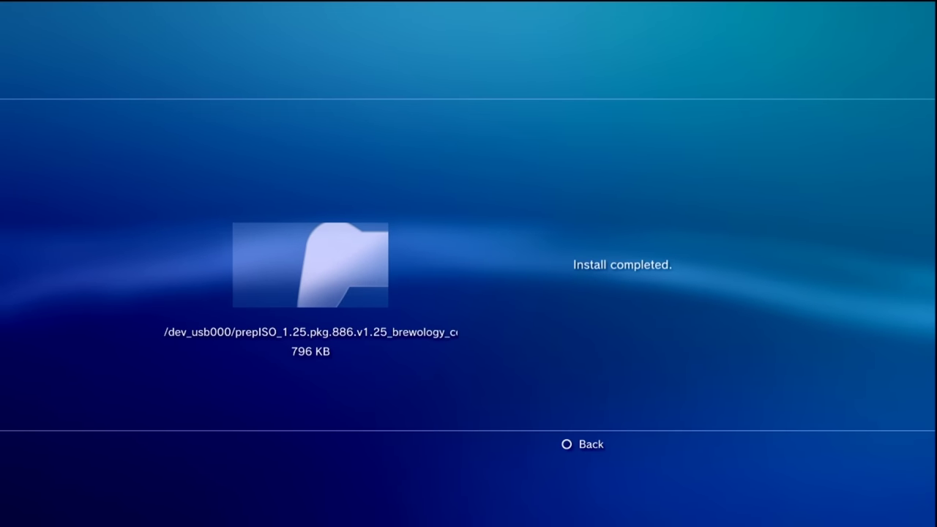
key(Escape)
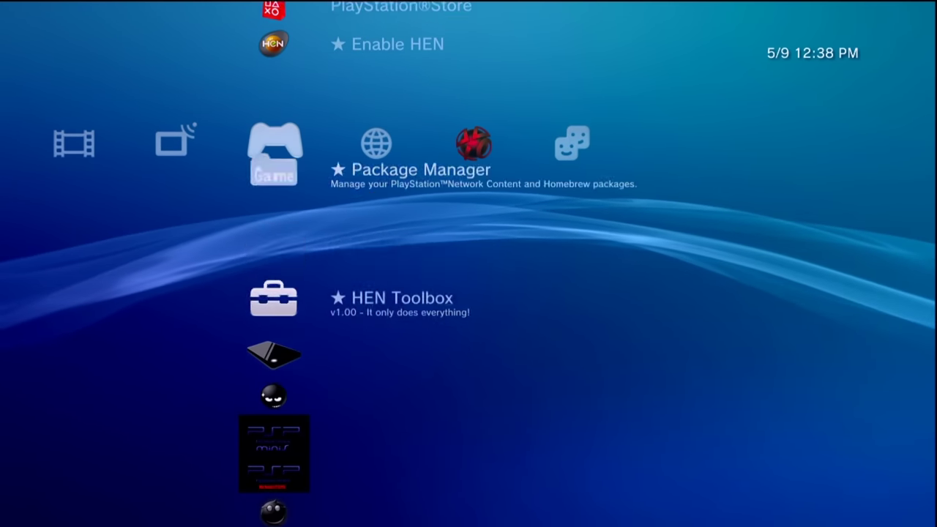
Review the Prepare exFAT/NTFS Drives entry in the Game category, and run the webMAN MOD 1.47.27 installer.
key(Down)
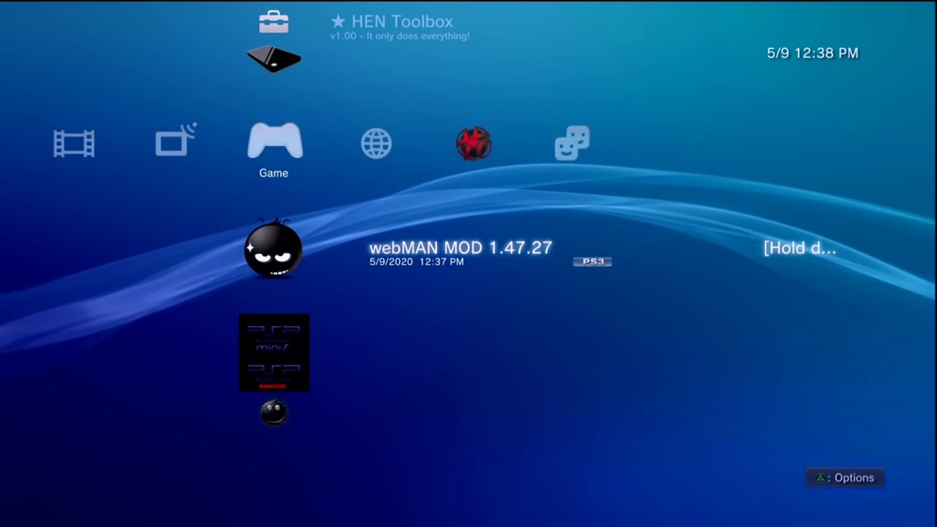
key(Up)
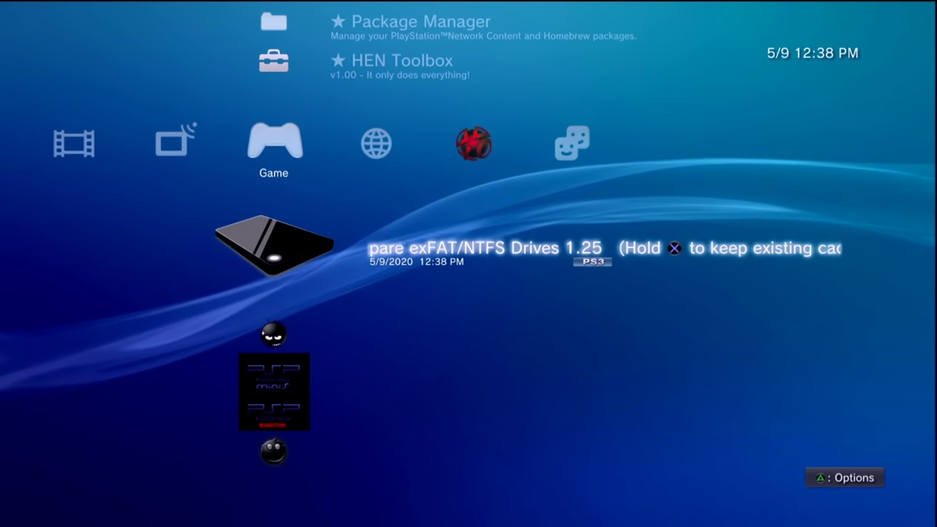
key(Down)
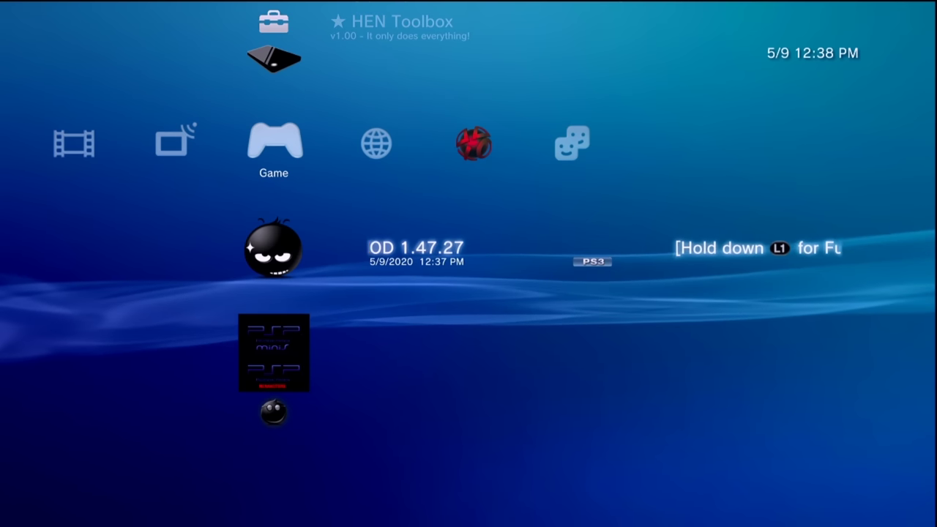
key(Up)
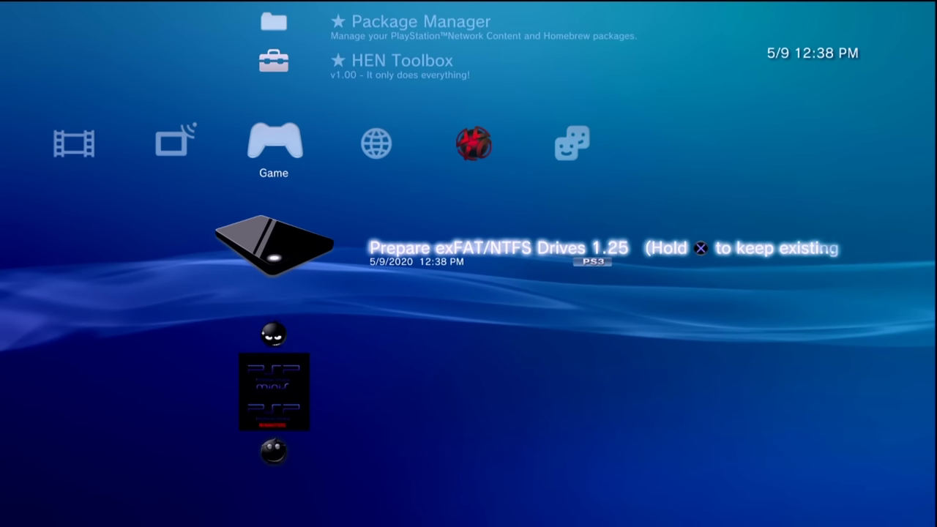
key(Down)
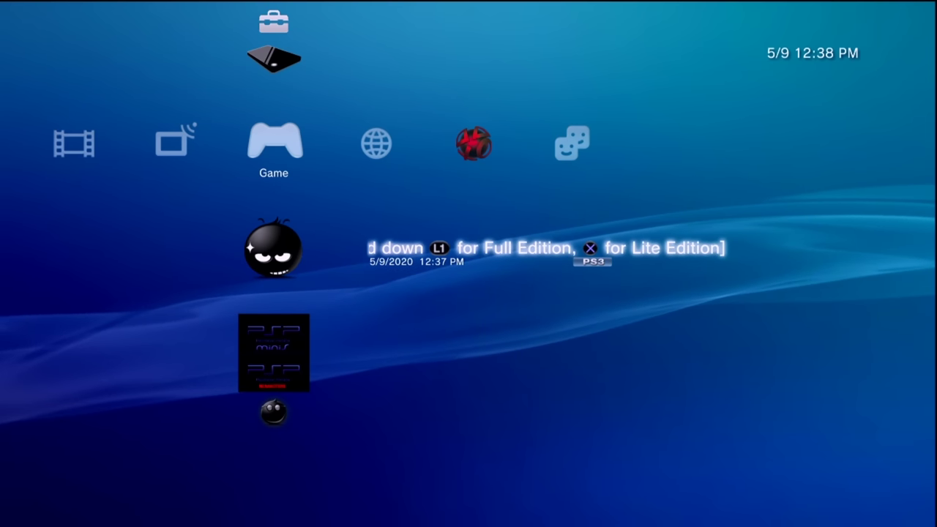
key(Return)
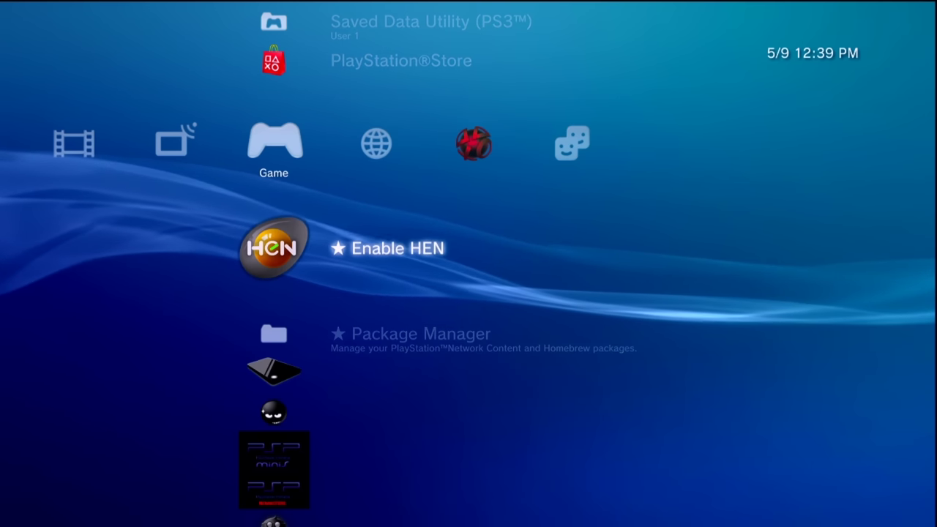
Enable HEN again and open webMAN Setup inside the webMAN Games folder.
key(Return)
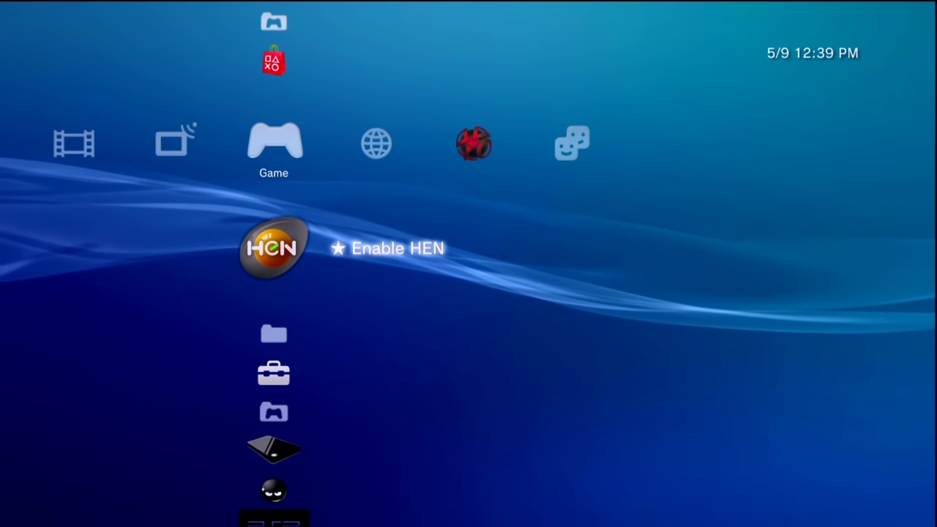
key(Down)
key(Down)
key(Down)
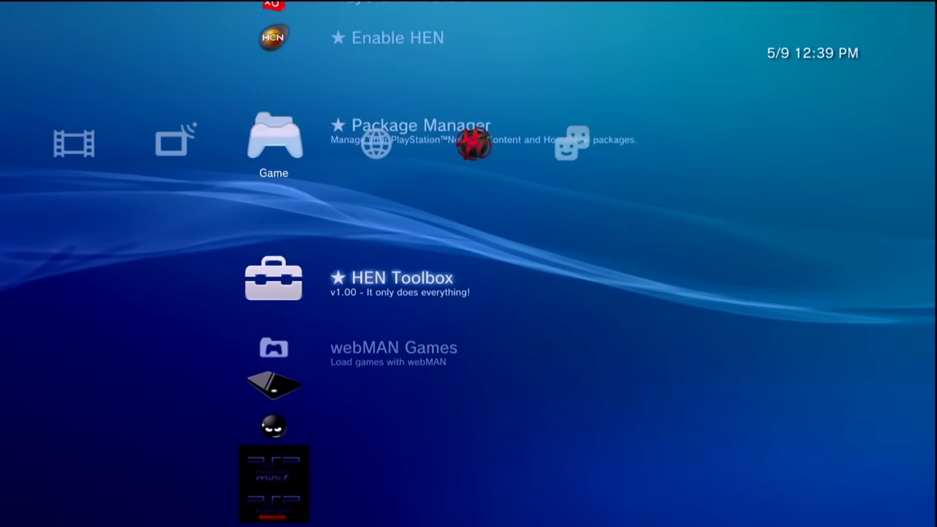
key(Return)
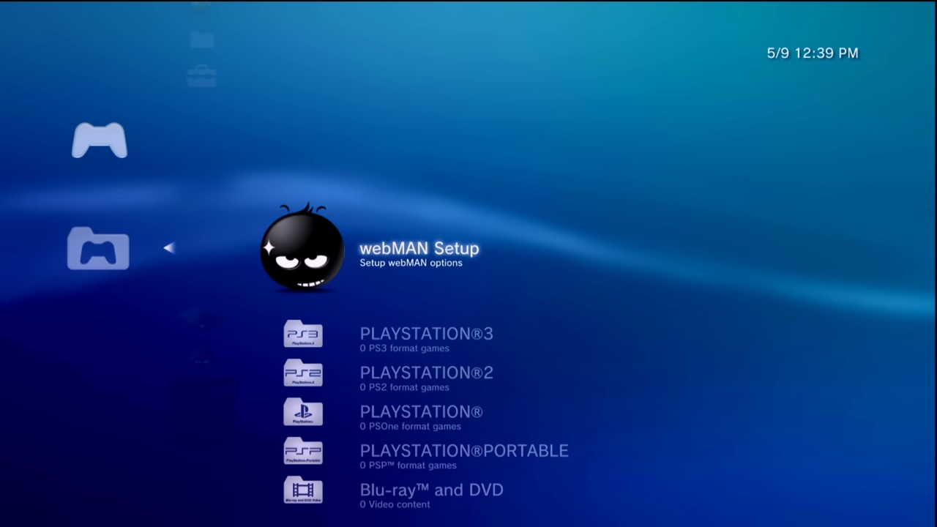
key(Return)
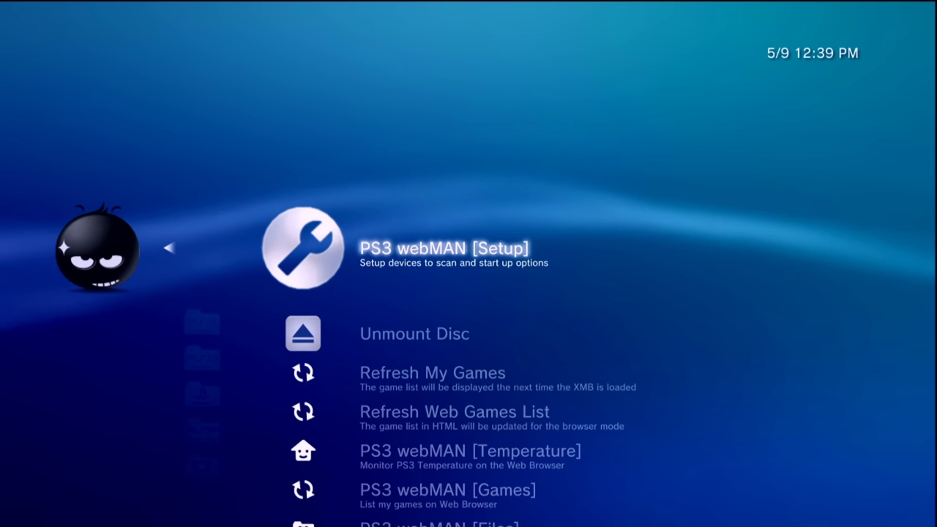
Save the current PS3 webMAN setup options, including dynamic fan control at 68 °C, and restart the PS3 system.
key(Return)
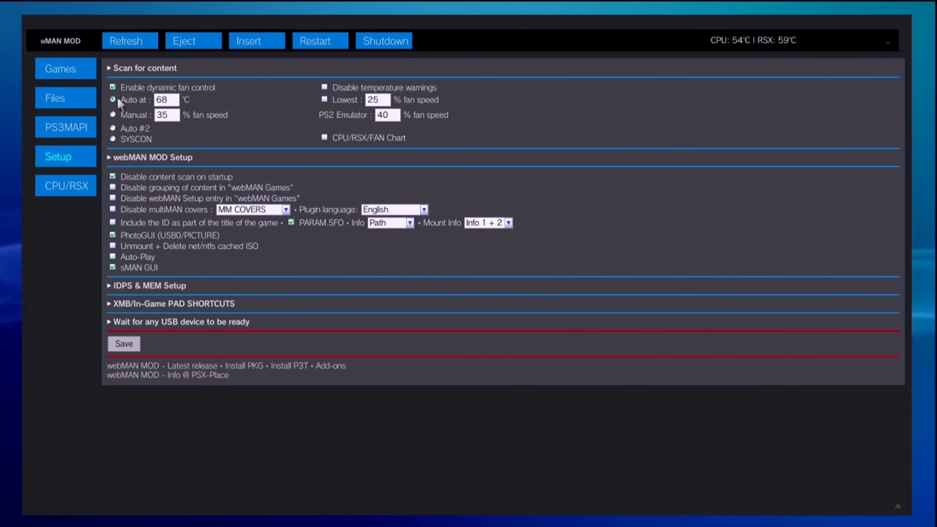
click(132, 323)
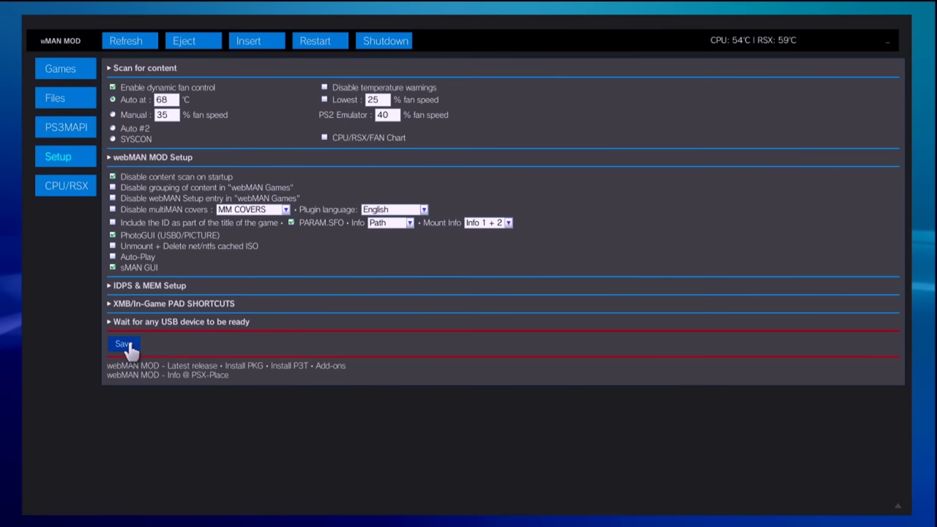
click(126, 344)
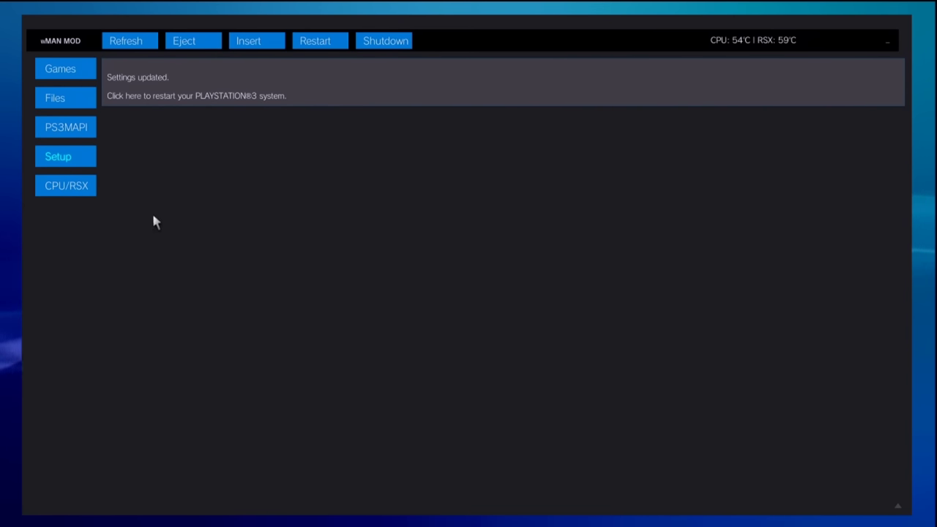
click(137, 104)
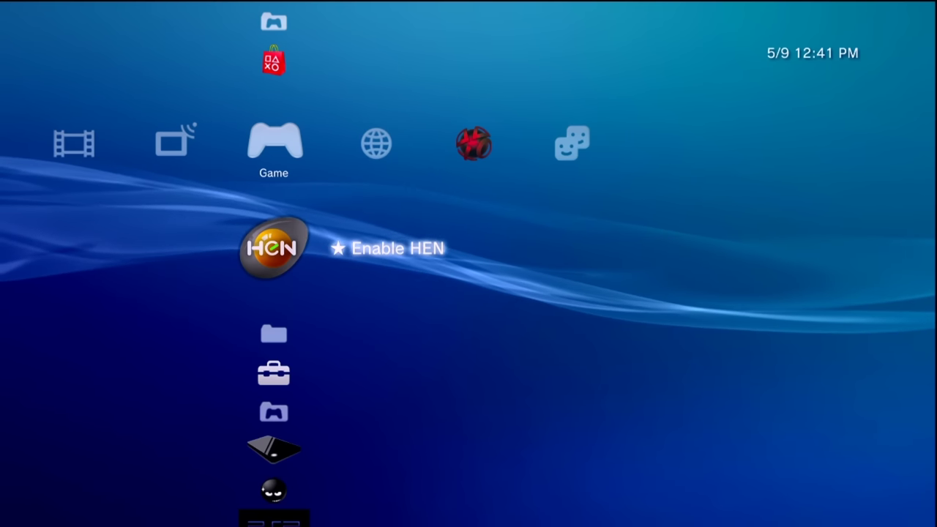
Examine the Package Manager, HEN Toolbox, webMAN Games and Prepare exFAT/NTFS Drives entries in the Game category.
key(Down)
key(Down)
key(Down)
key(Down)
key(Up)
key(Up)
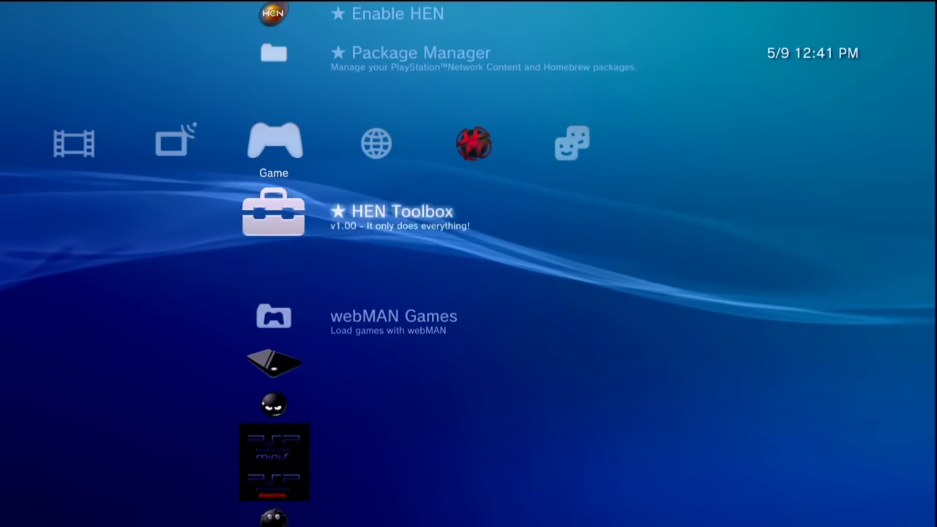
key(Up)
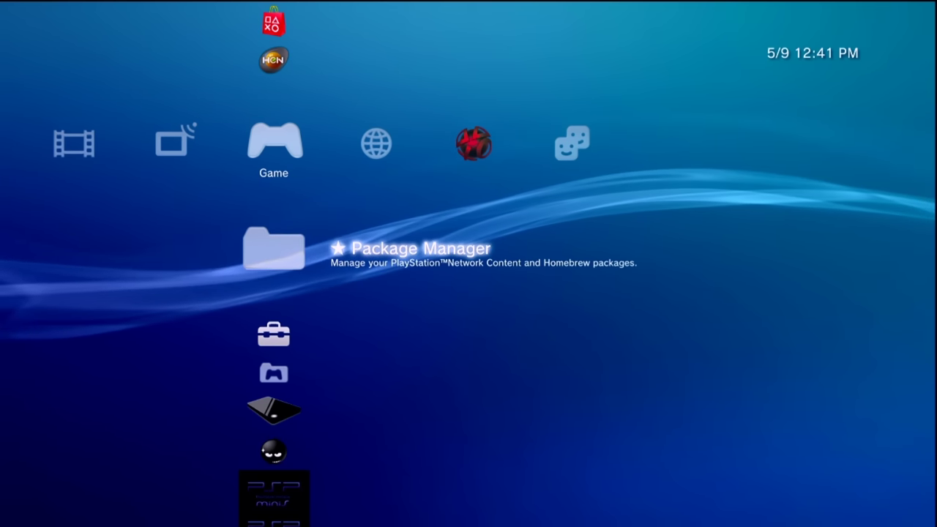
key(Up)
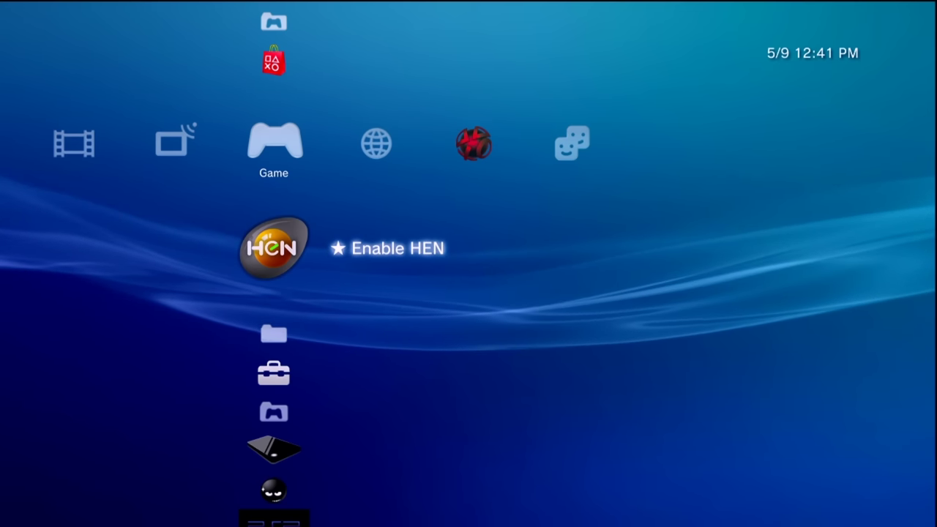
key(Down)
key(Down)
key(Down)
key(Down)
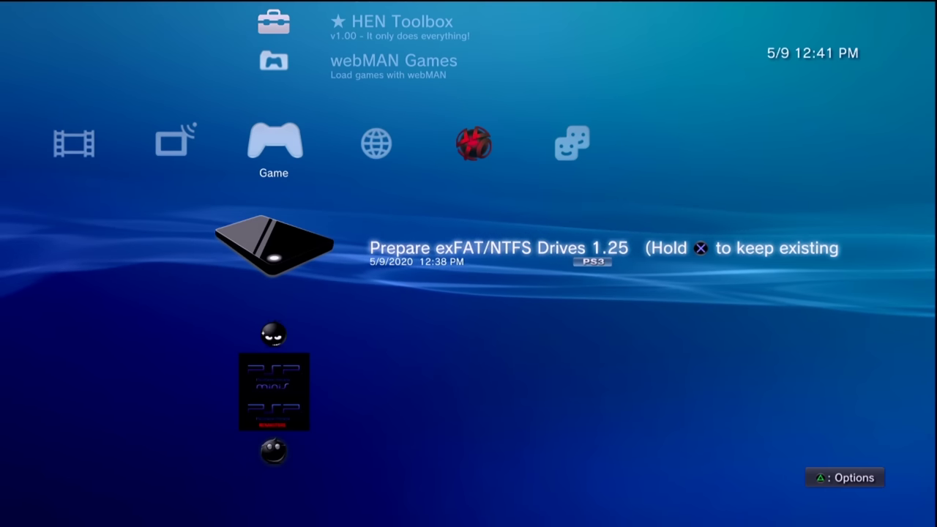
key(Up)
key(Up)
key(Up)
key(Up)
key(Up)
key(Down)
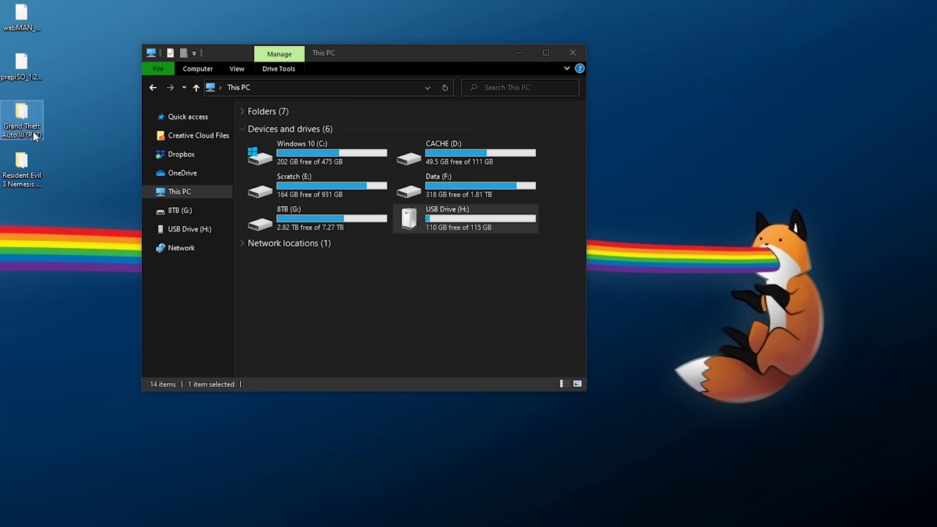
Inspect the PKG and RAP files in the Grand Theft Auto III (PS2) desktop folder on the PC, and close the folder.
mouse_move(34, 136)
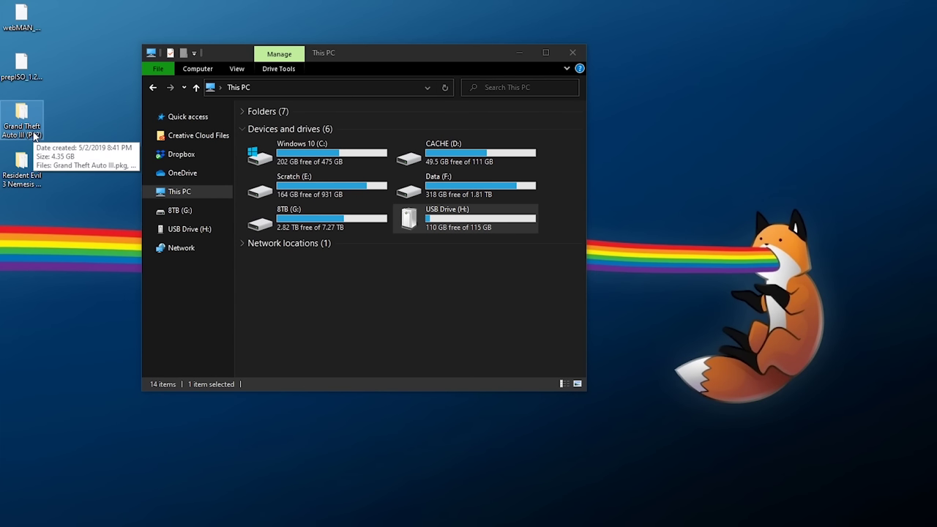
double_click(33, 136)
click(312, 157)
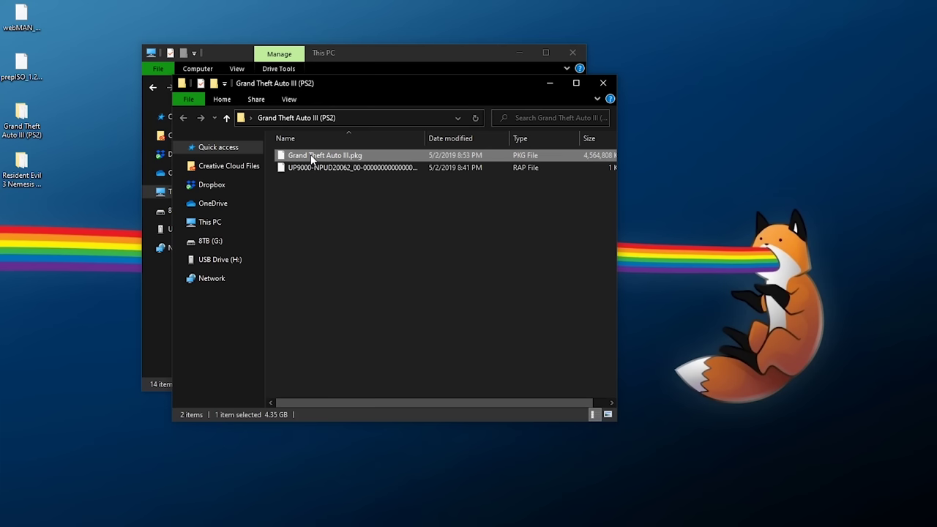
click(324, 167)
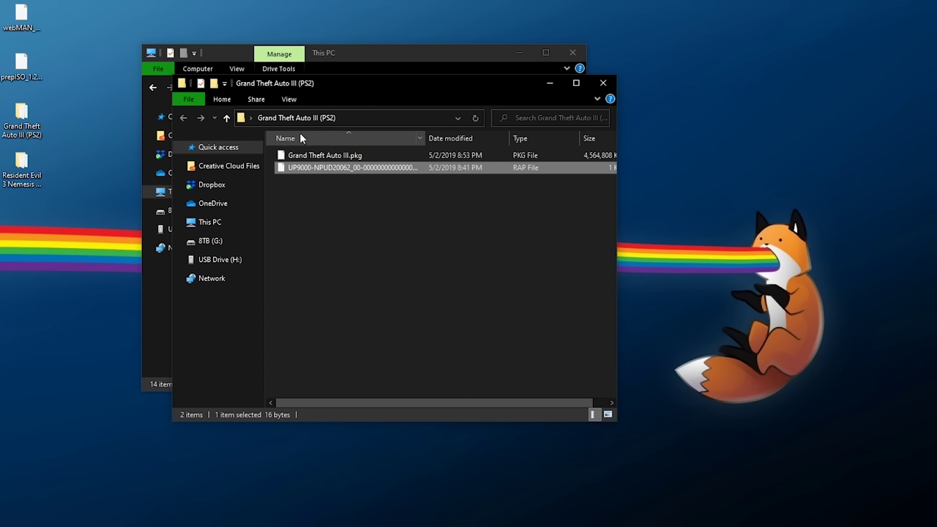
click(400, 156)
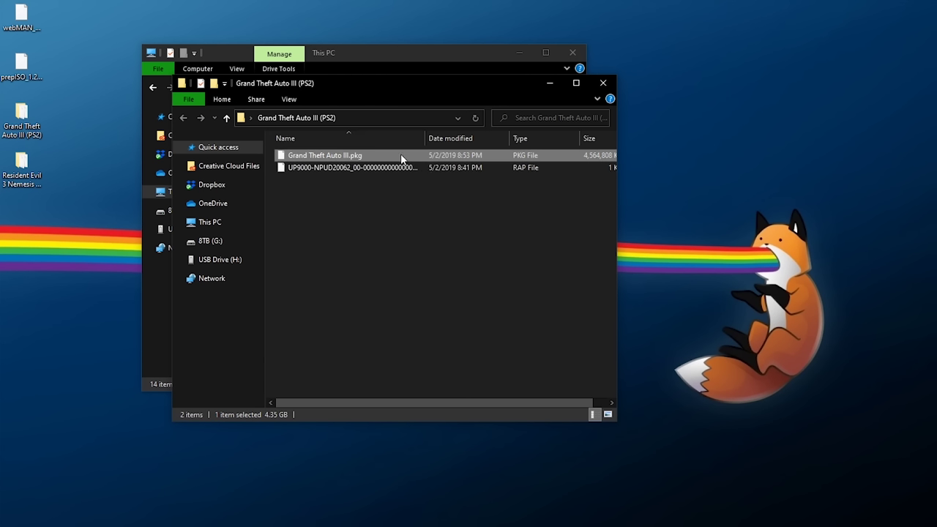
click(594, 84)
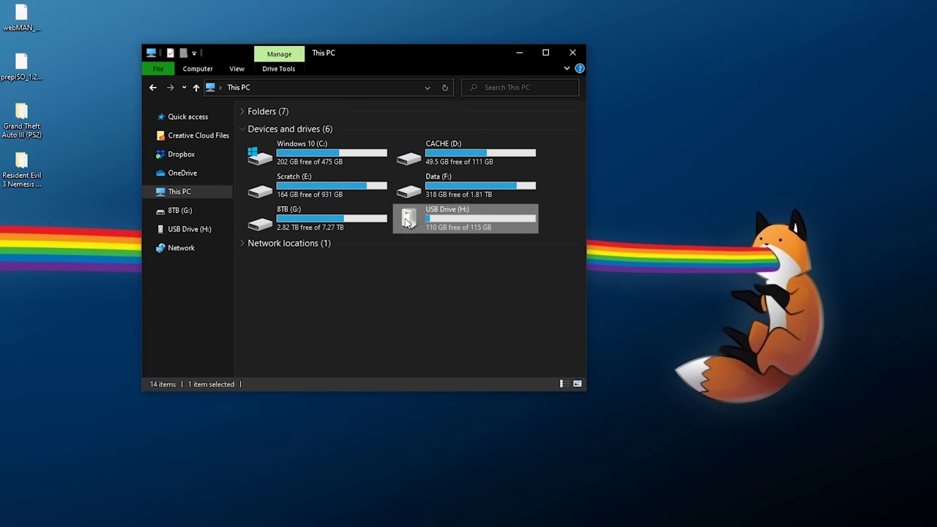
Check the file system of USB Drive (H:) in its properties.
right_click(449, 218)
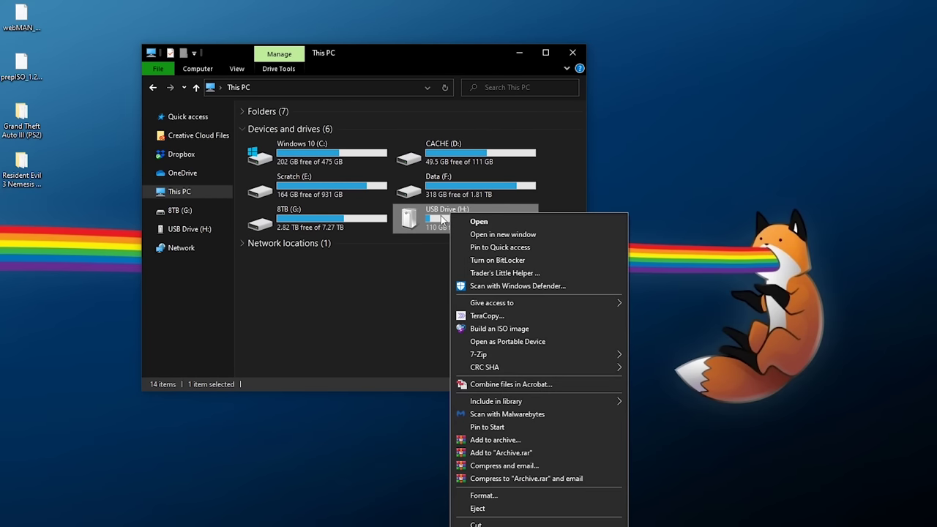
key(r)
drag(525, 234, 221, 134)
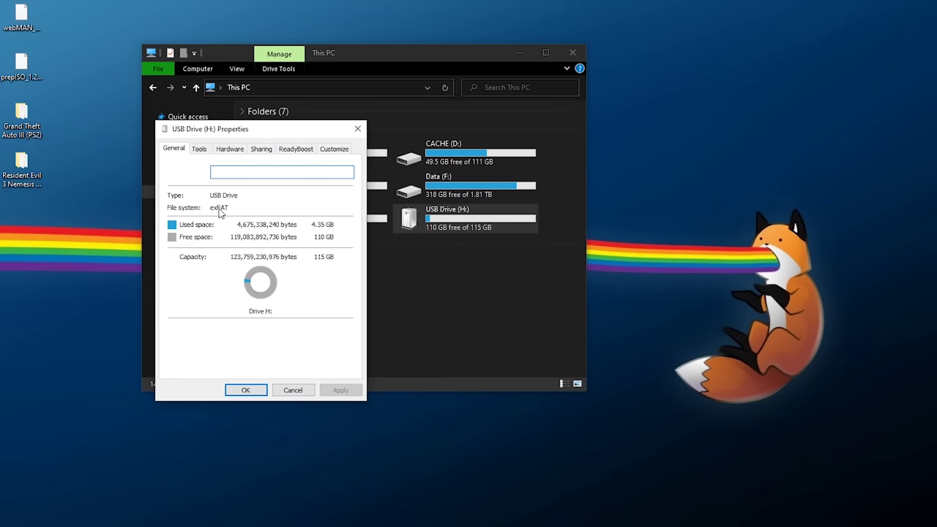
click(358, 129)
Set up a format of USB Drive (H:) with the NTFS file system and the default allocation size.
right_click(435, 214)
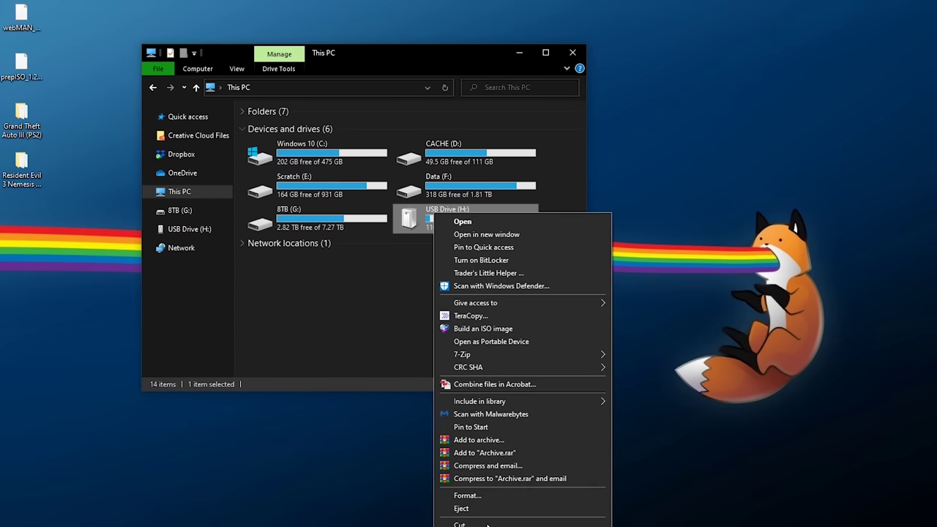
click(467, 495)
click(236, 234)
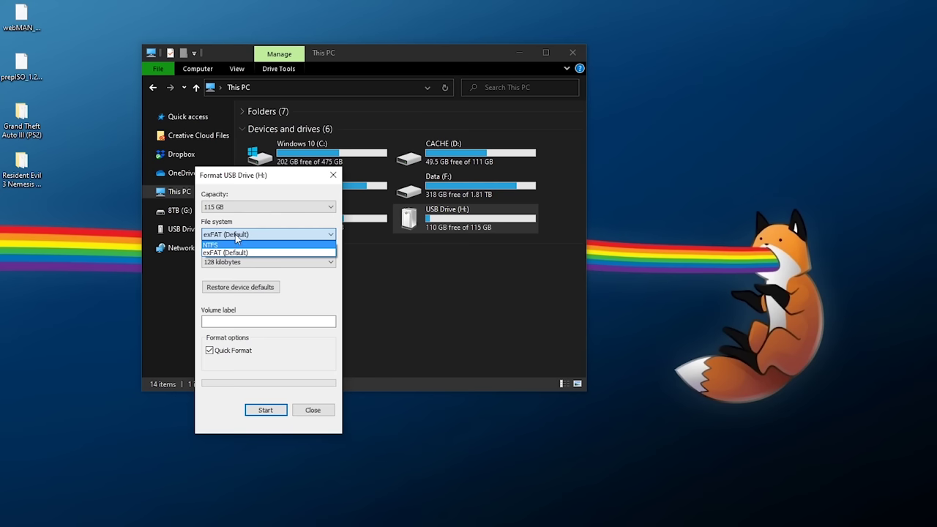
click(220, 246)
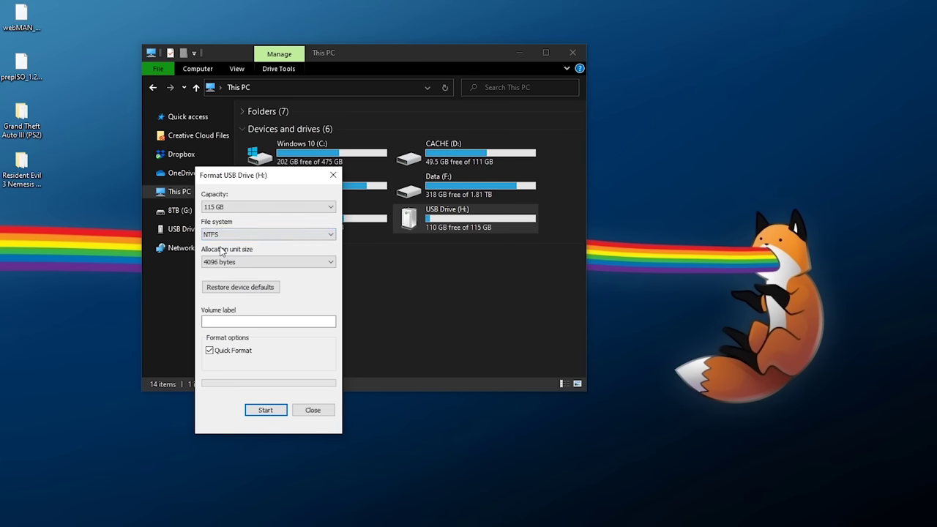
click(236, 262)
click(234, 271)
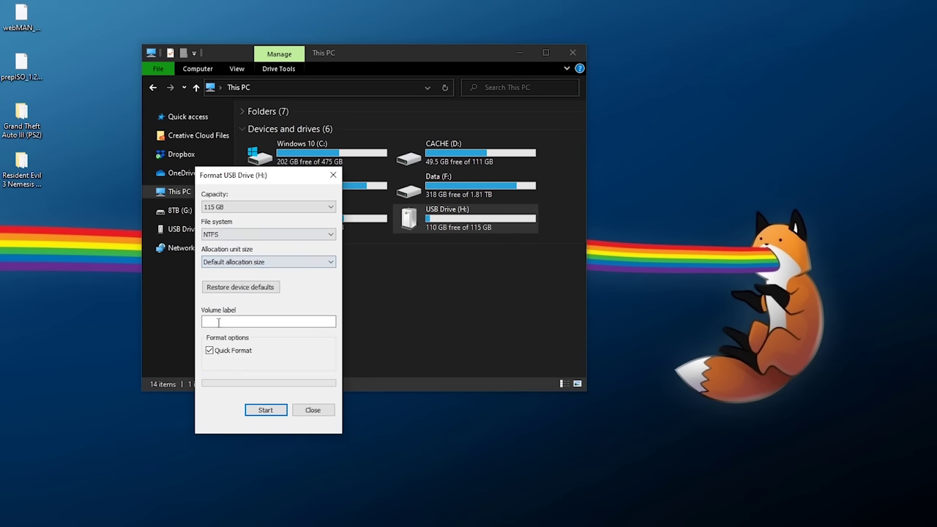
Run the quick format on USB Drive (H:), confirm the data erasure, and close the format dialog.
click(265, 410)
click(574, 310)
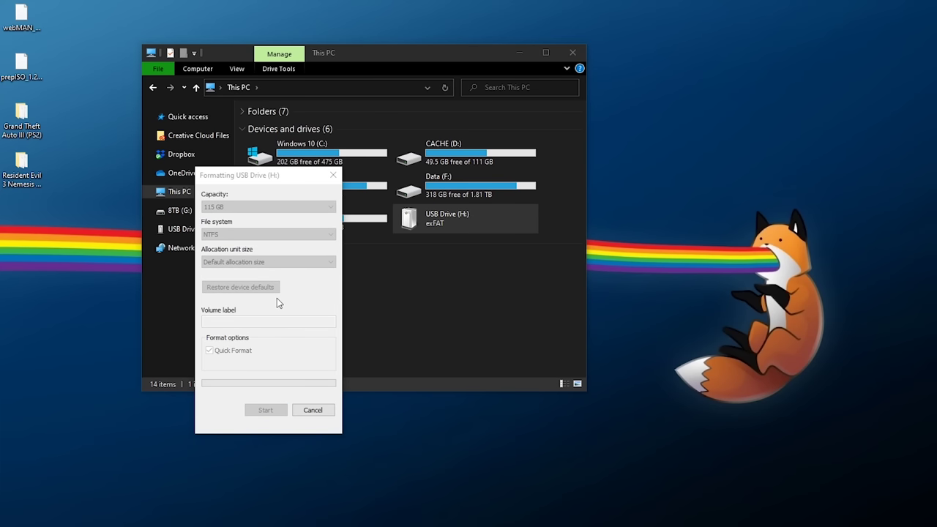
click(634, 309)
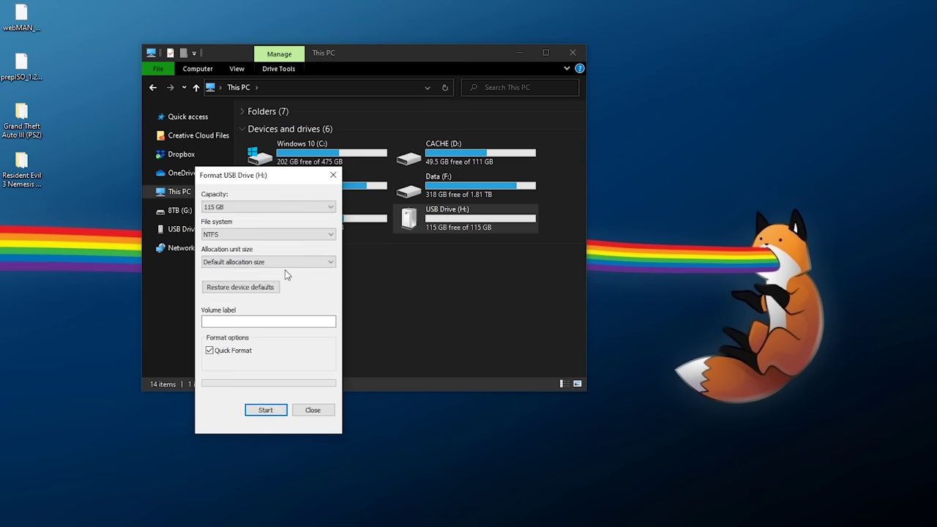
click(217, 240)
click(232, 243)
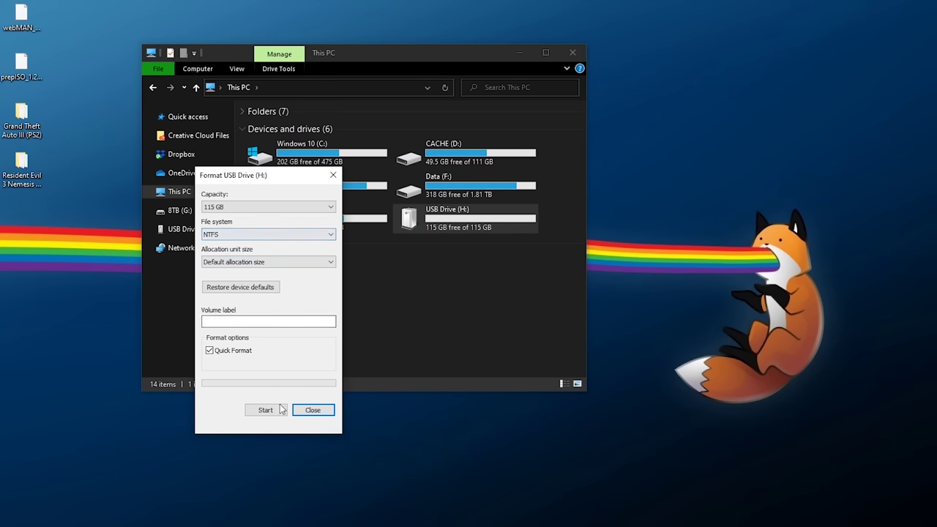
click(311, 409)
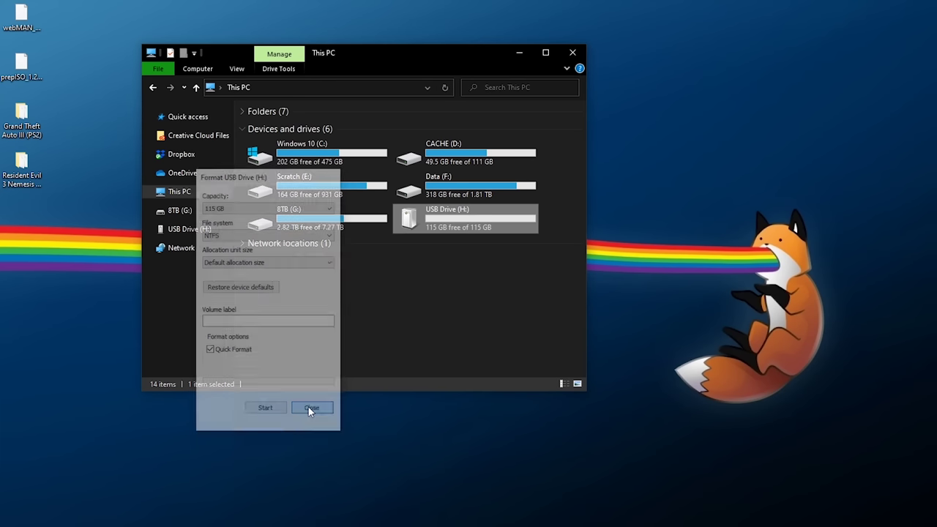
Create a folder named PKG in the root of USB Drive (H:) and open it.
double_click(435, 225)
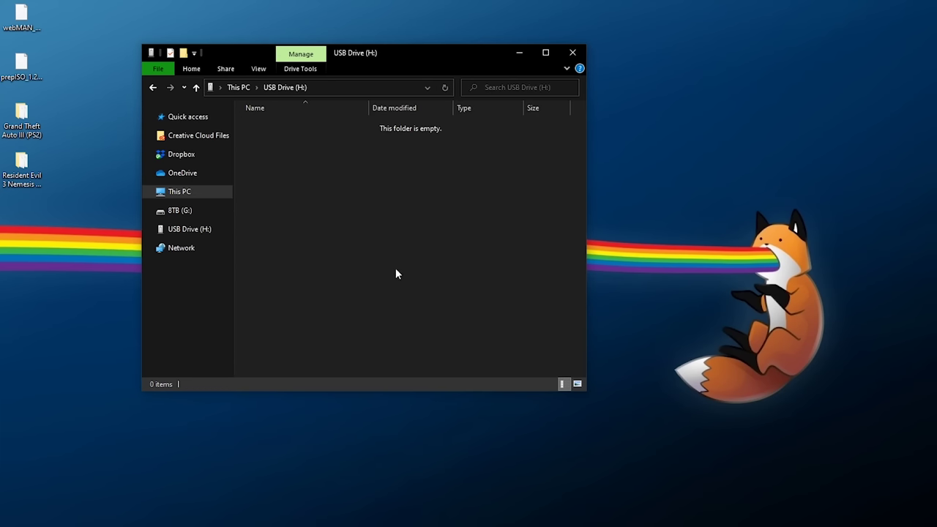
right_click(278, 157)
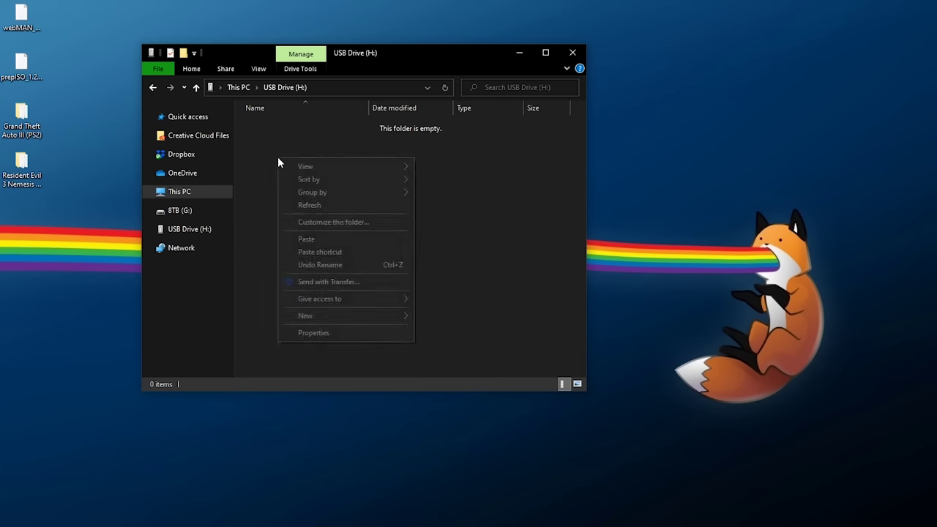
mouse_move(367, 314)
click(443, 317)
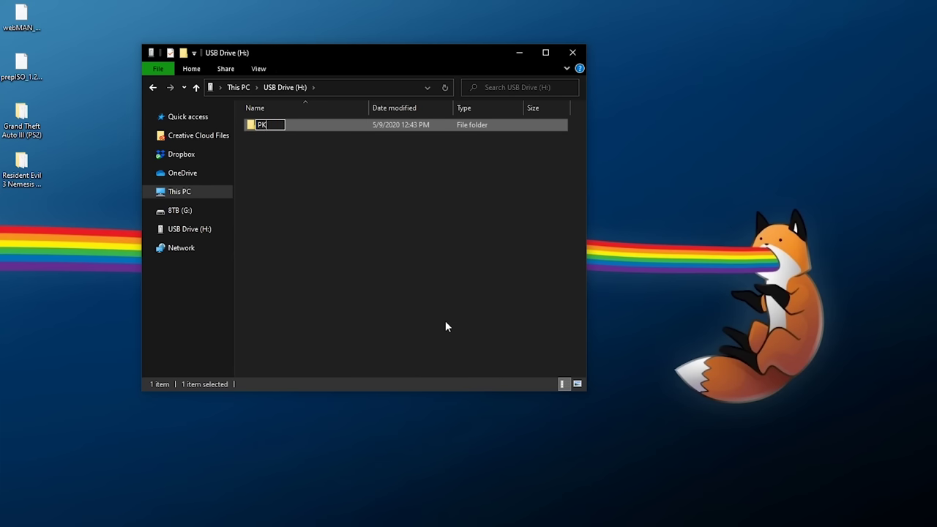
key(Return)
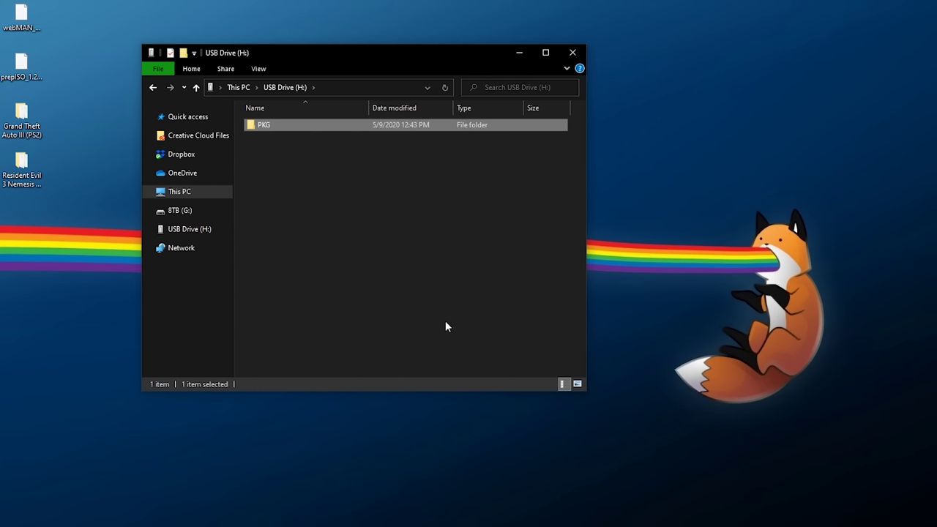
key(Return)
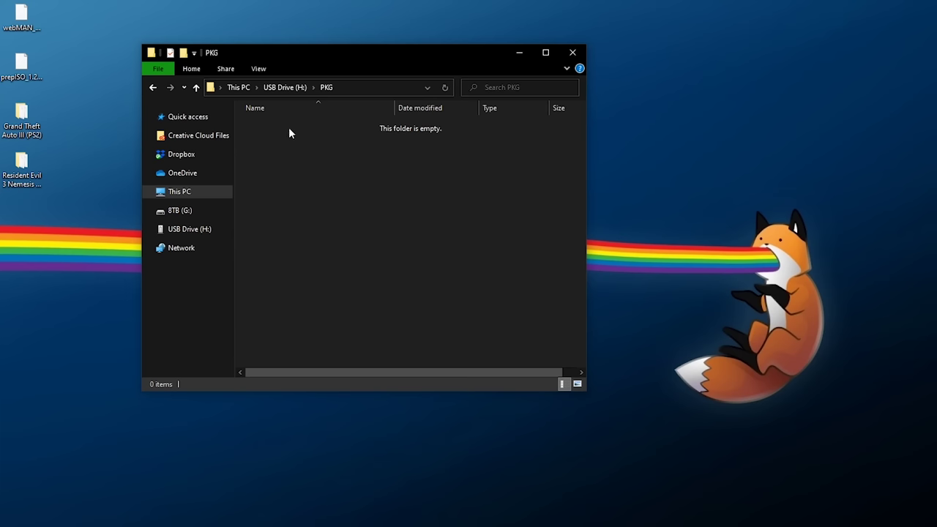
Copy Resident Evil 3 Nemesis.pkg from the Resident Evil 3 Nemesis (PS1) desktop folder into the PKG folder on the USB drive.
double_click(21, 169)
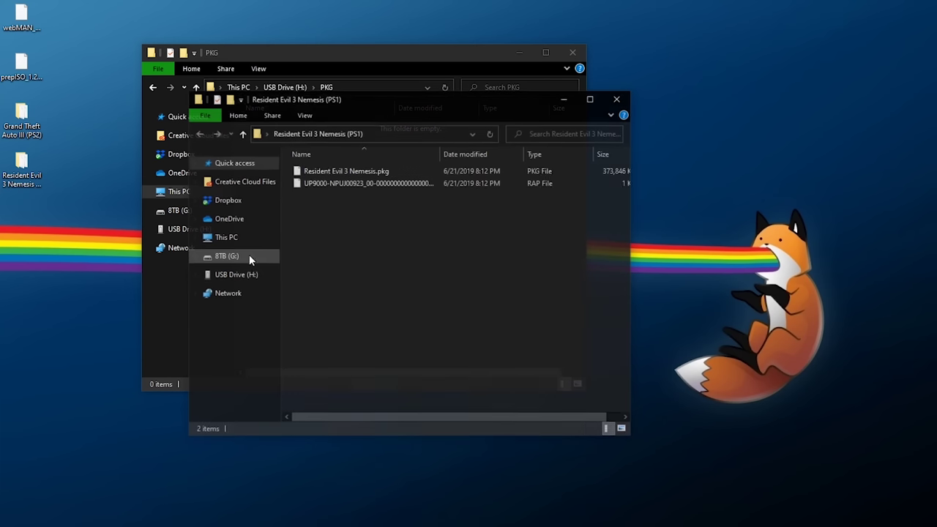
right_click(331, 170)
click(359, 432)
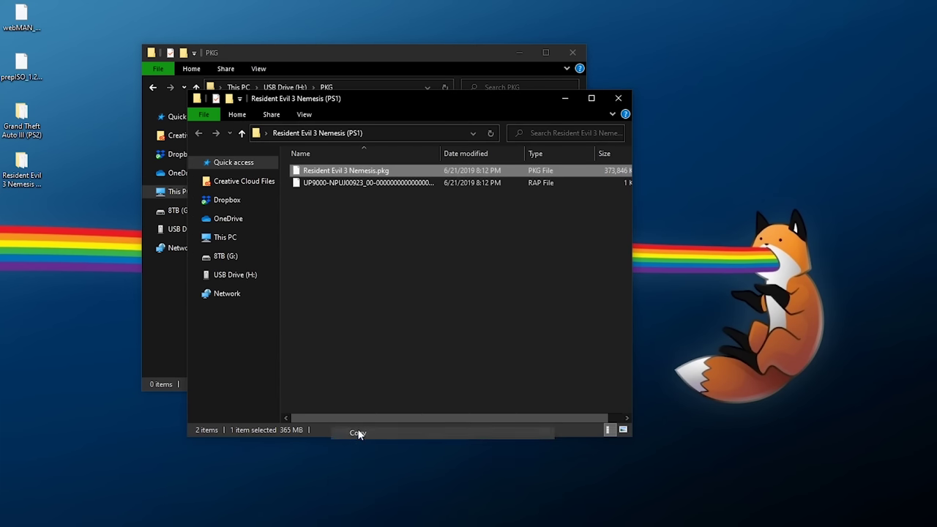
click(619, 98)
right_click(266, 179)
click(352, 256)
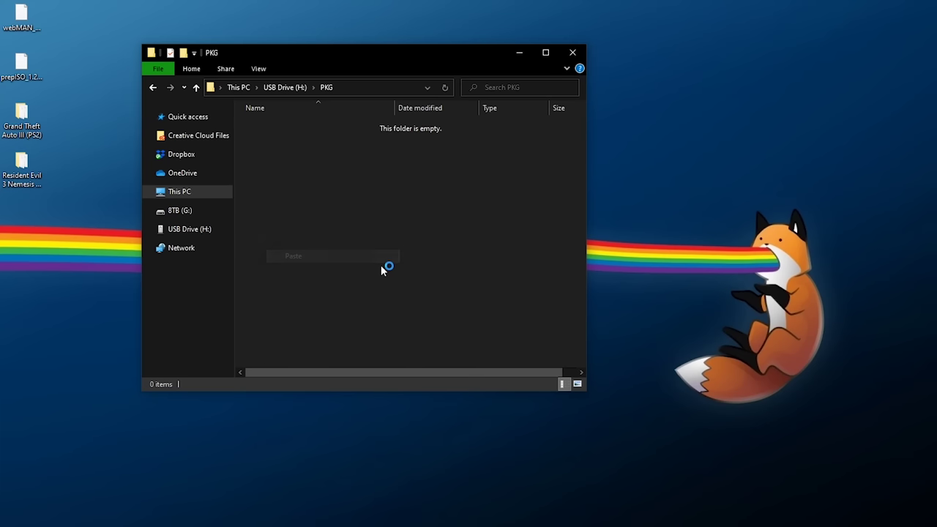
drag(292, 412, 326, 172)
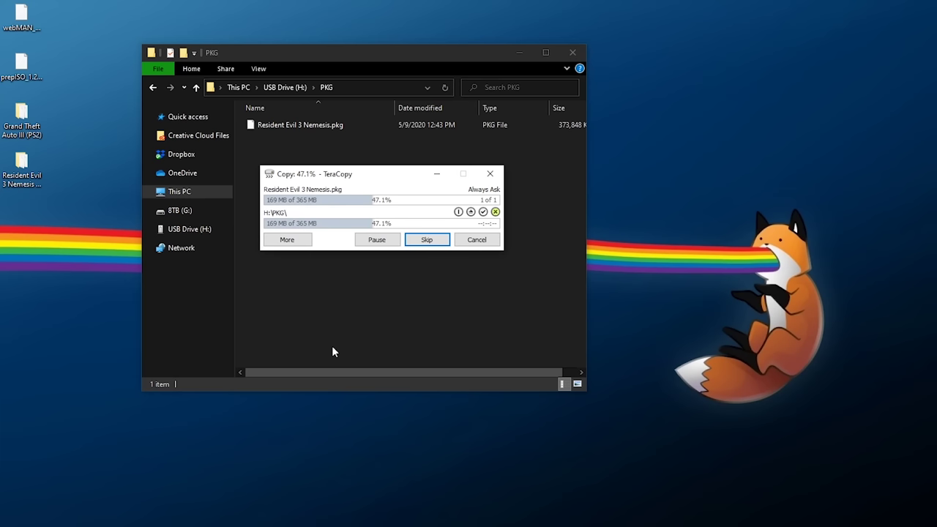
Copy Grand Theft Auto III.pkg from the Grand Theft Auto III (PS2) desktop folder into the PKG folder on USB Drive (H:).
double_click(19, 118)
drag(432, 180, 354, 103)
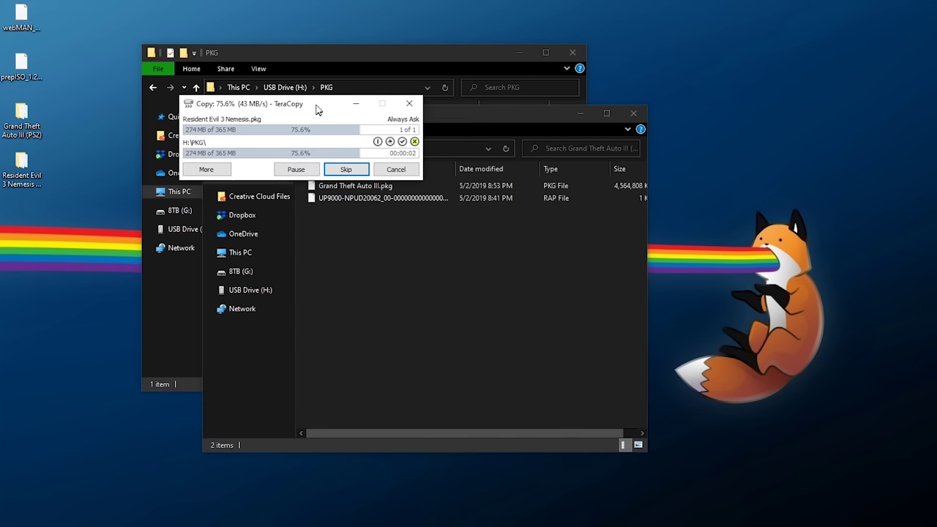
right_click(339, 185)
click(385, 430)
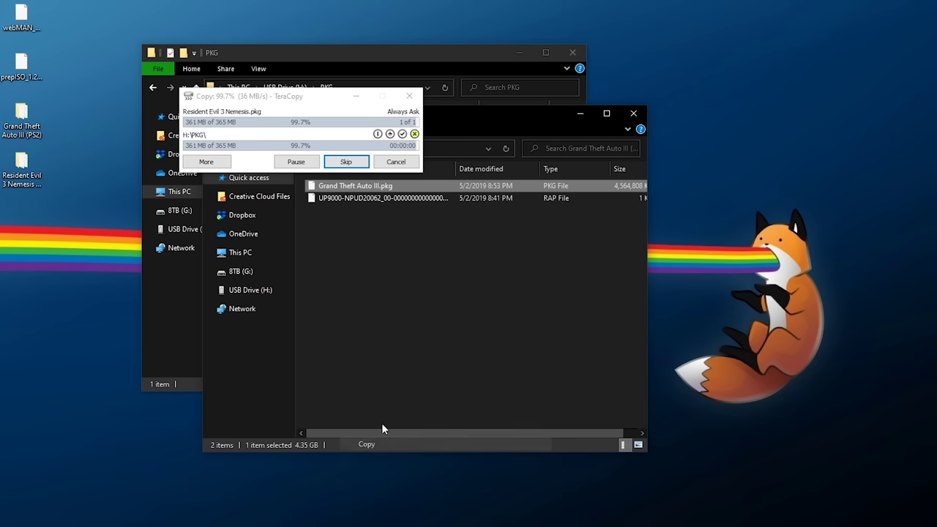
click(633, 113)
right_click(304, 161)
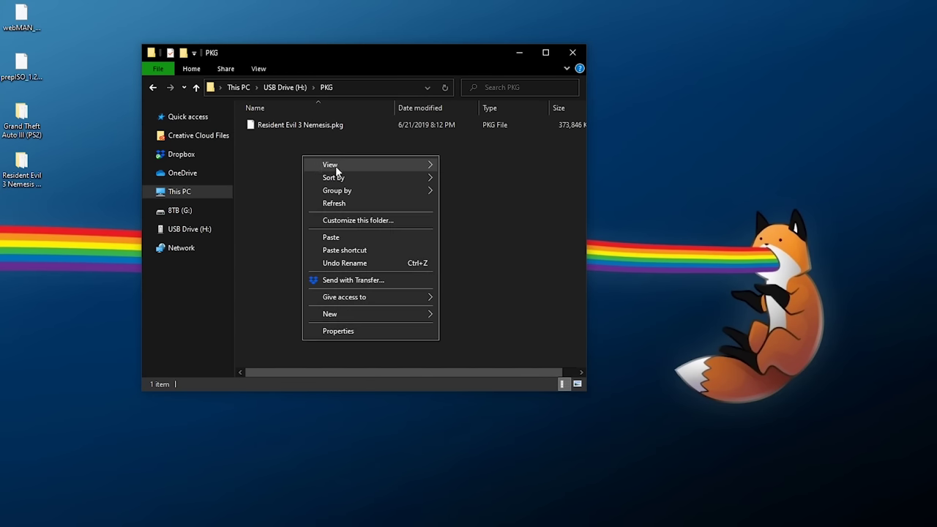
click(342, 236)
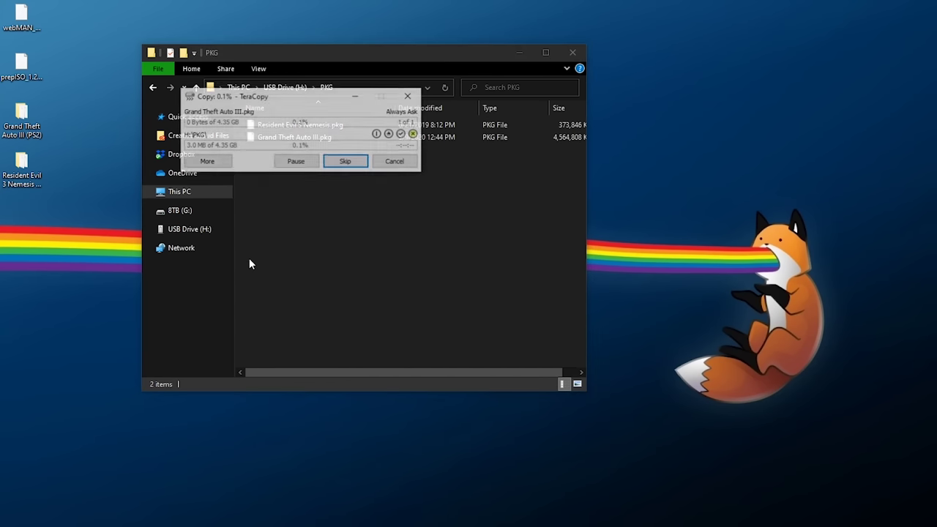
drag(278, 94, 376, 183)
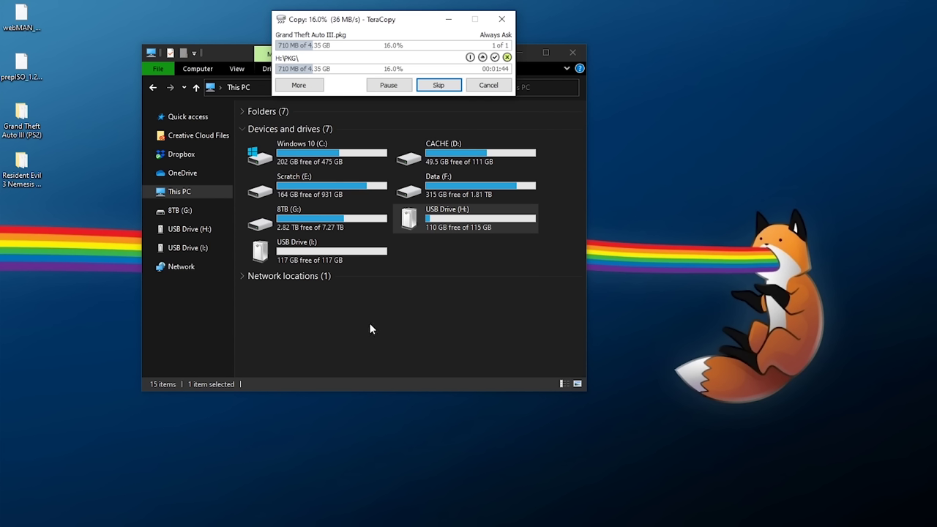
Try to copy Grand Theft Auto III.pkg into the root of the FAT32 USB Drive (I:), and dismiss that transfer.
click(352, 259)
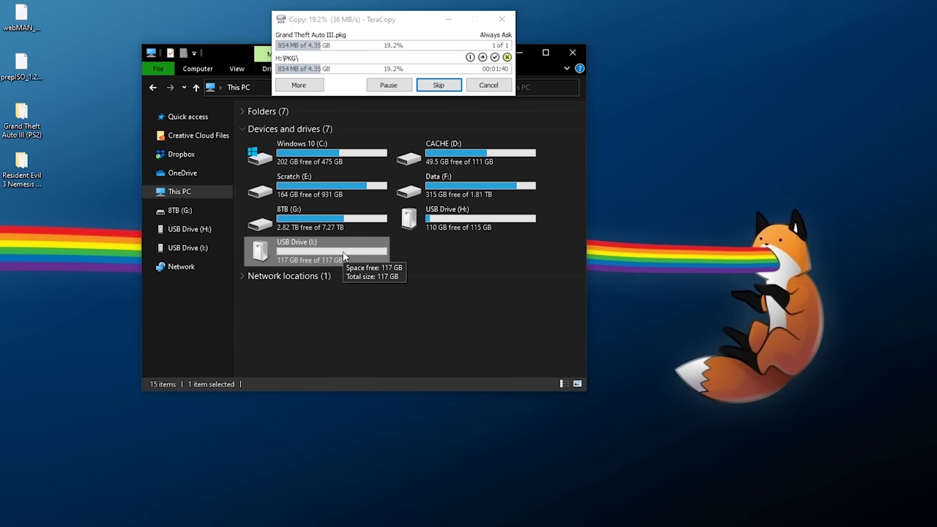
double_click(345, 256)
right_click(289, 189)
click(335, 269)
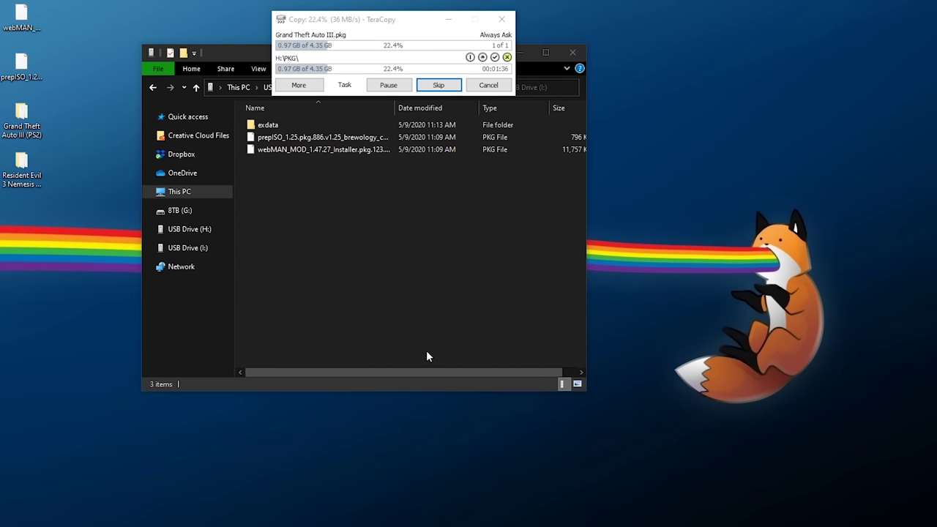
drag(370, 30, 331, 196)
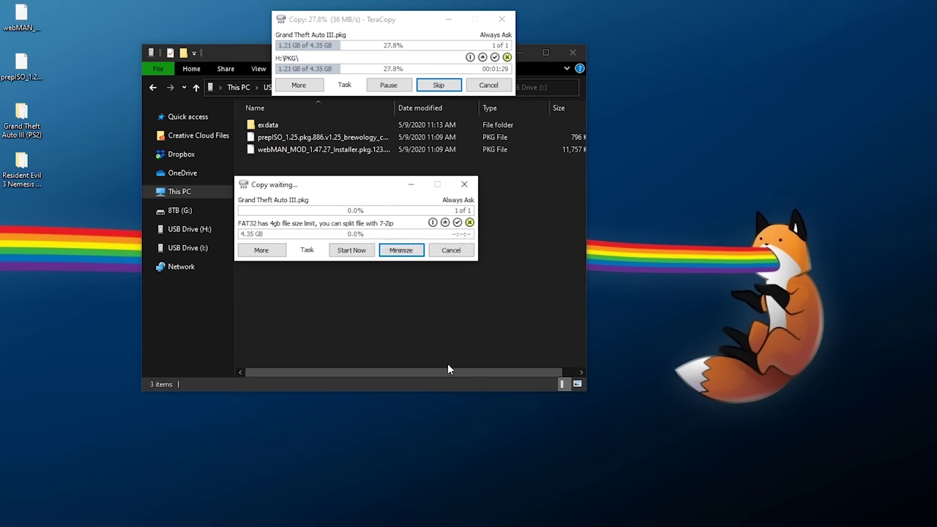
double_click(468, 186)
click(611, 140)
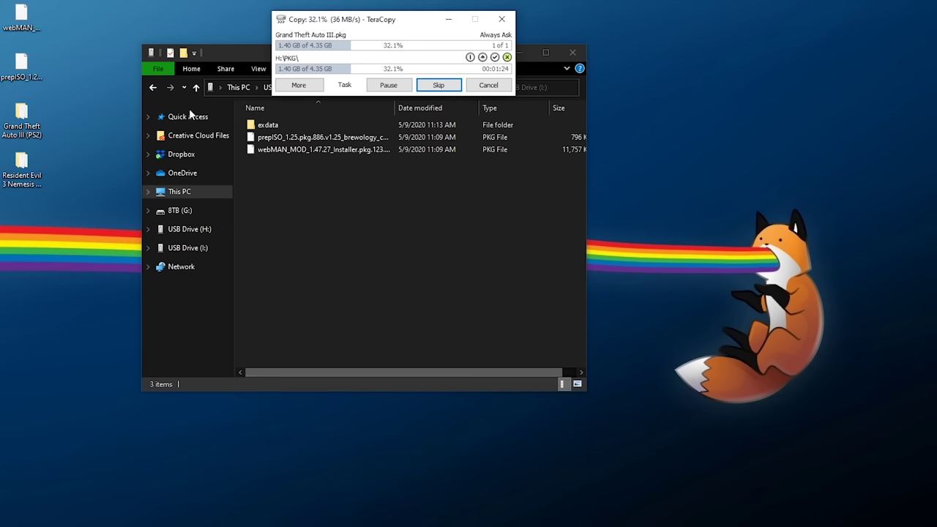
Return to This PC and eject USB Drive (H:).
click(152, 87)
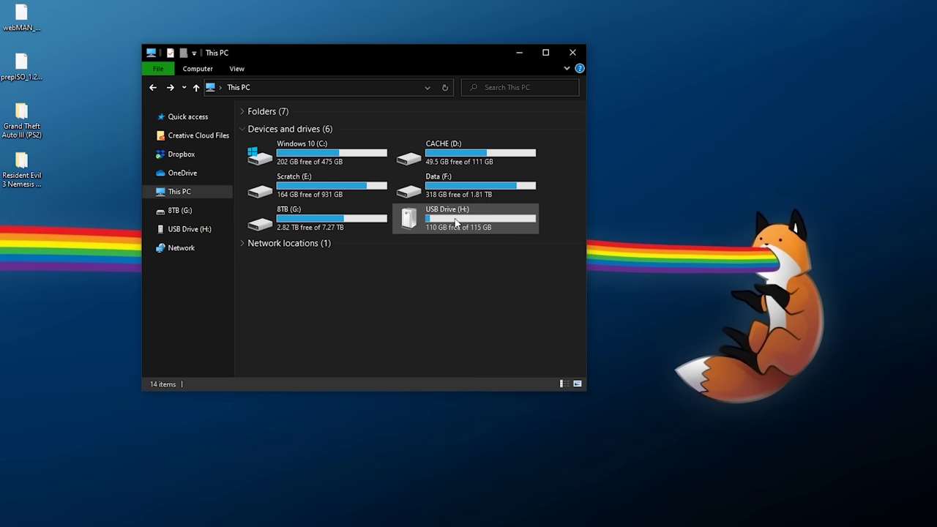
right_click(456, 222)
click(485, 509)
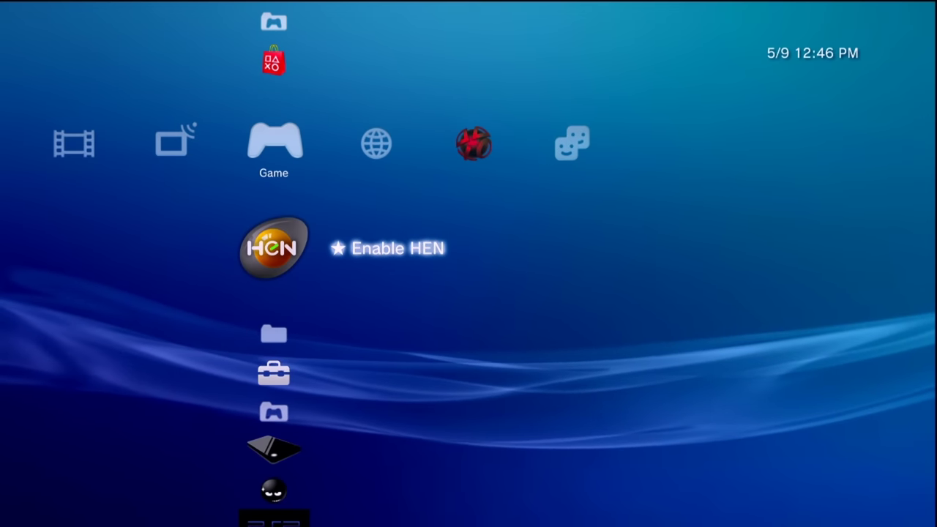
On the PS3, look through the Music and Video categories and return to Enable HEN in the Game category.
key(Left)
key(Left)
key(Left)
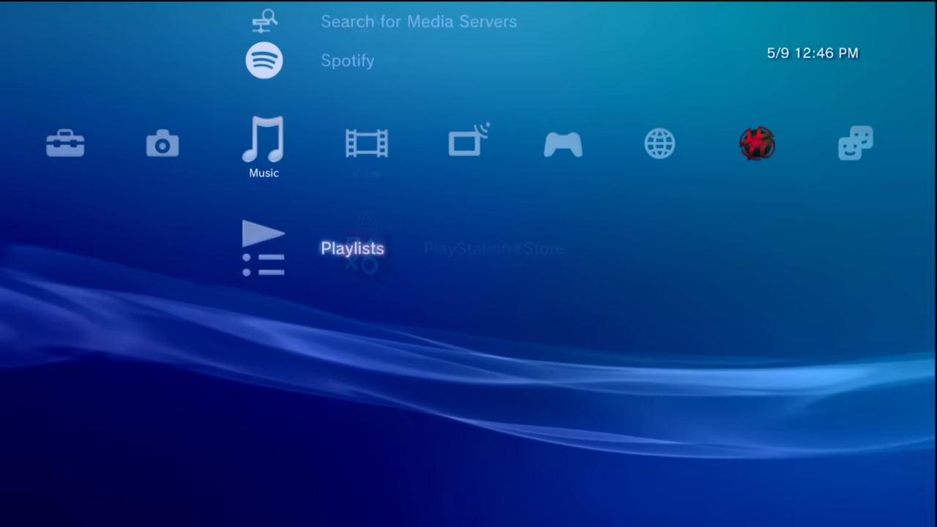
key(Right)
key(Up)
key(Up)
key(Up)
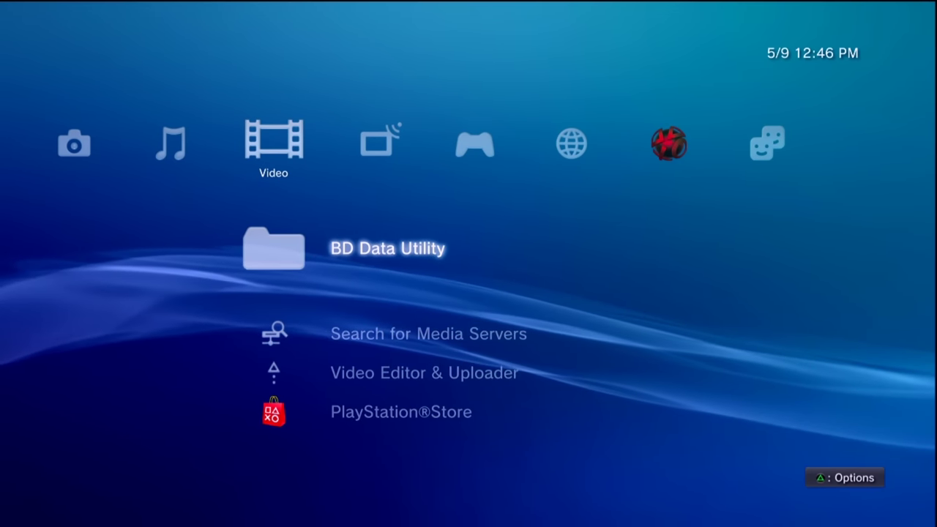
key(Right)
key(Right)
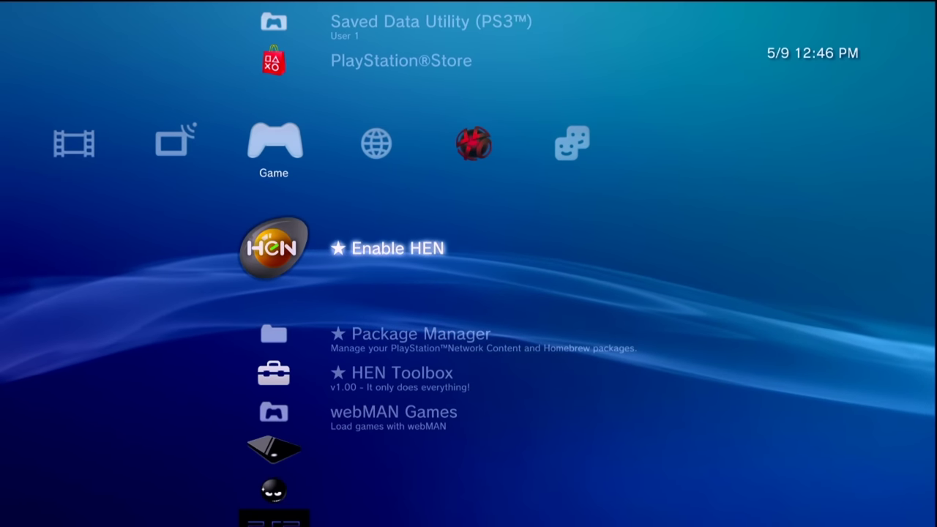
Locate Prepare exFAT/NTFS Drives 1.25 and the webMAN Games folder in the Game category.
key(Down)
key(Down)
key(Down)
key(Down)
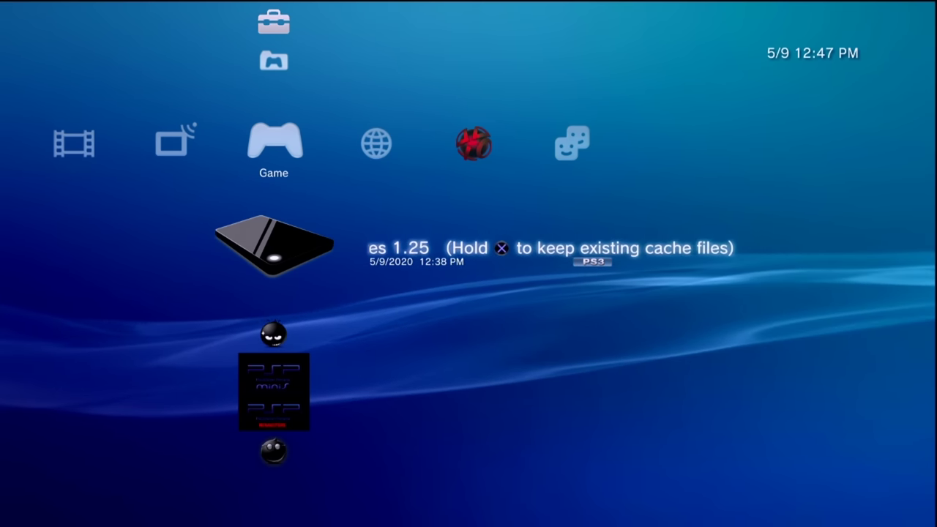
key(Up)
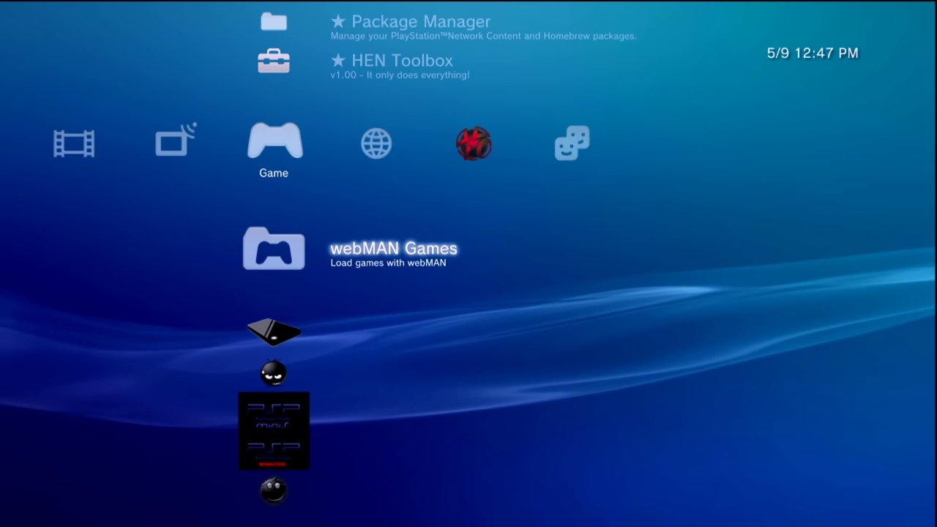
Examine the webMAN Setup options inside webMAN Games through to the last entry, and go back to the Game category.
key(Return)
key(Return)
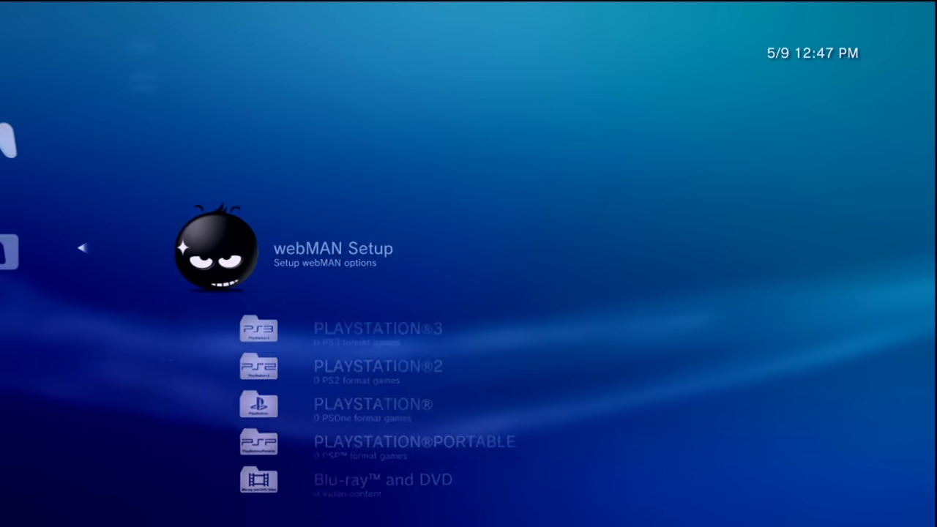
key(Down)
key(Down)
key(Down)
key(Down)
key(Down)
key(Down)
key(Down)
key(Down)
key(Down)
key(Down)
key(Down)
key(Down)
key(Down)
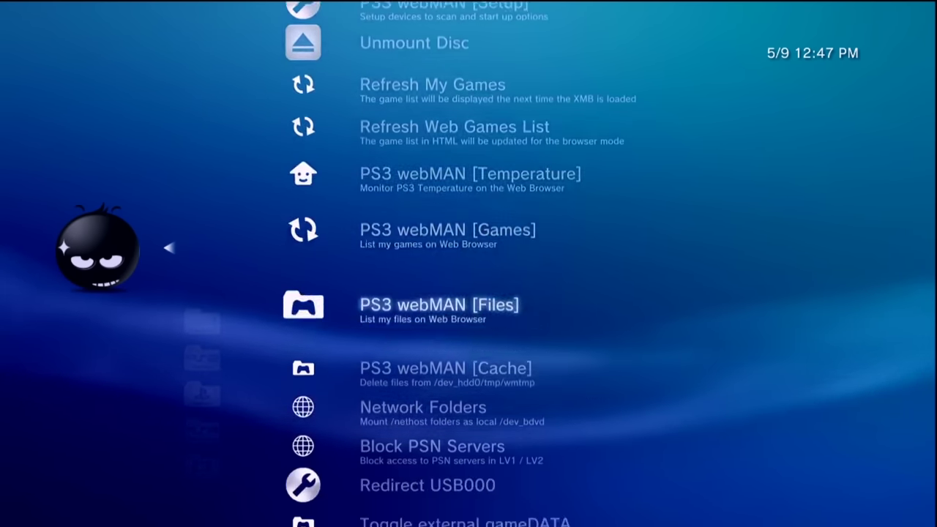
key(Down)
key(Down)
key(Down)
key(Down)
key(Down)
key(Down)
key(Down)
key(Down)
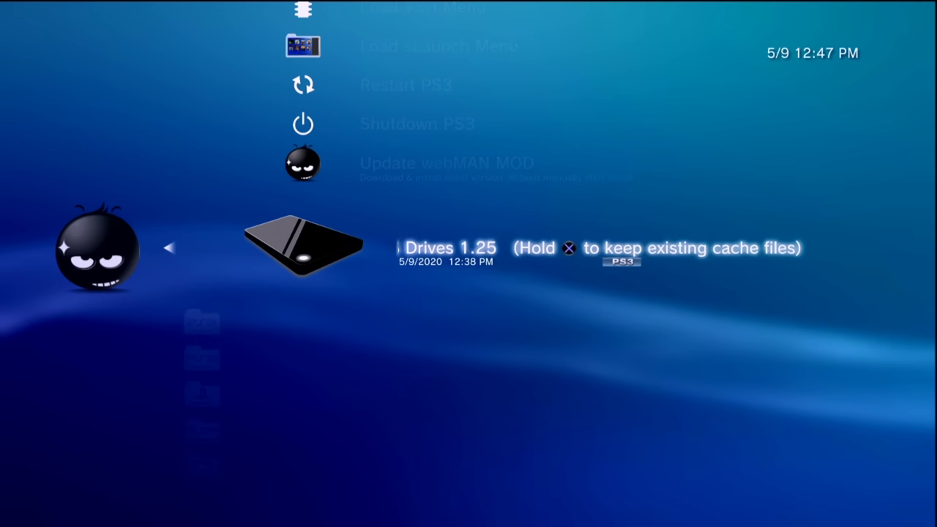
key(Up)
key(Up)
key(Up)
key(Up)
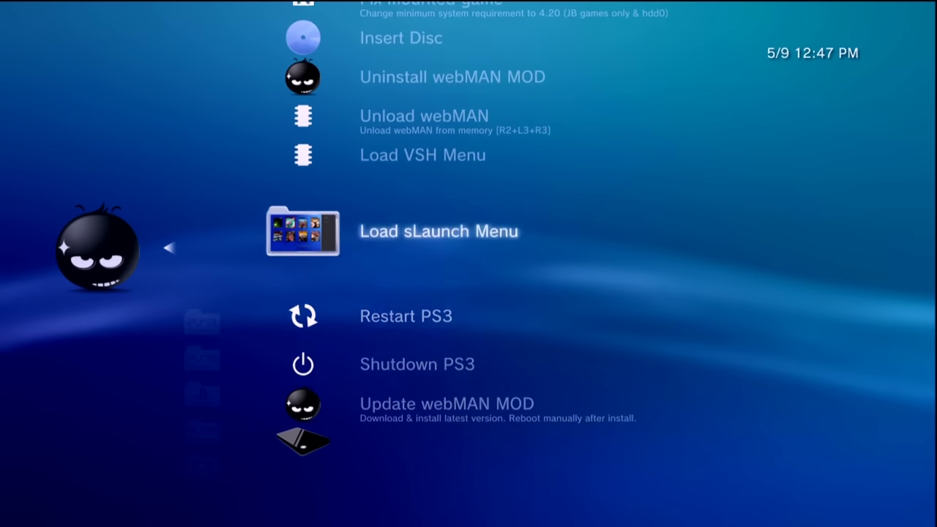
key(Down)
key(Down)
key(Left)
key(Left)
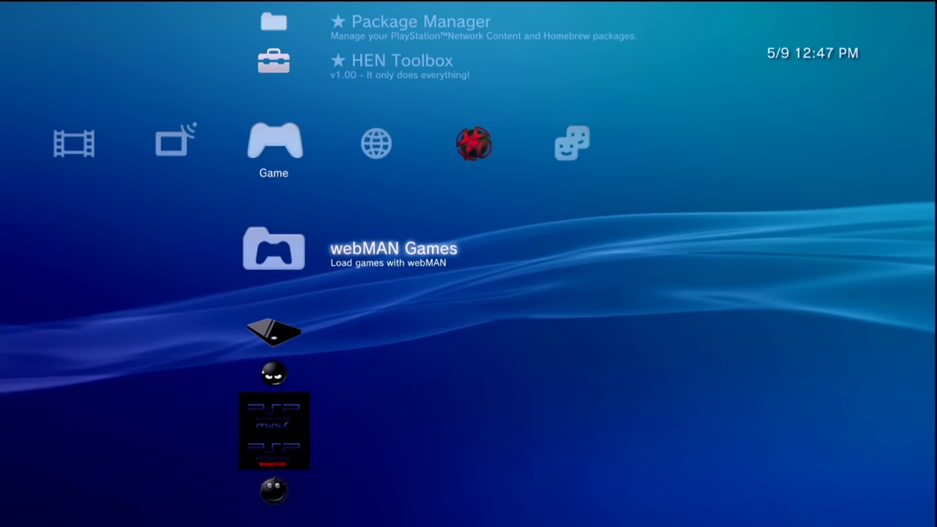
Run Prepare exFAT/NTFS Drives 1.25 from the Game category to scan the USB drive.
key(Down)
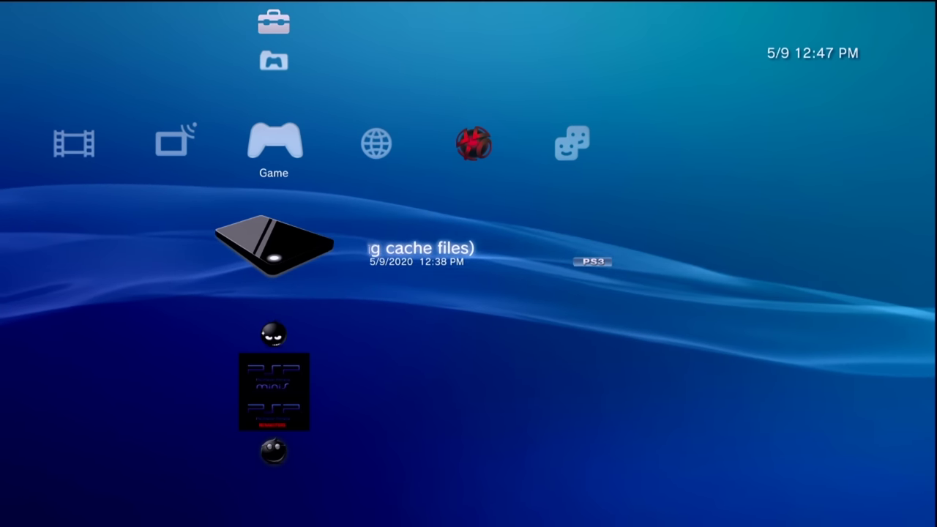
key(Return)
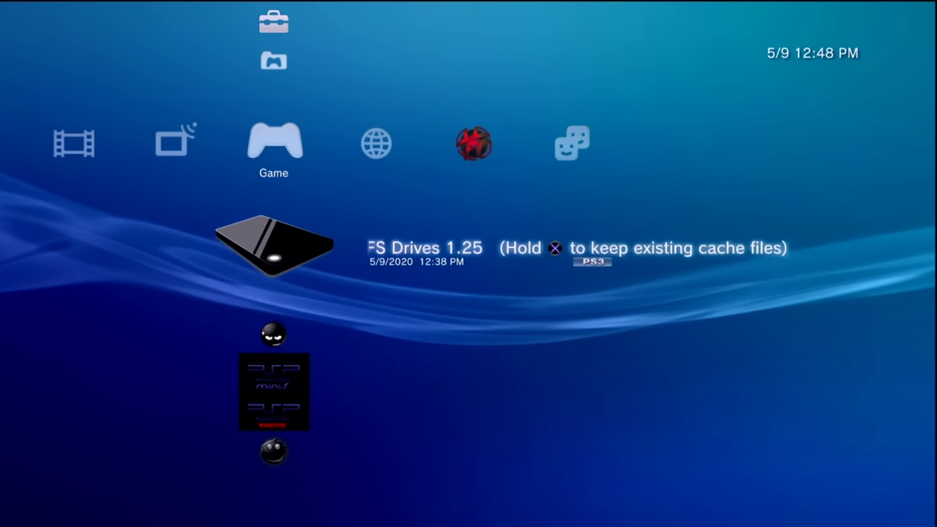
Check the PKG entries in the Blu-ray and DVD folder of webMAN Games, and leave the folder.
key(Up)
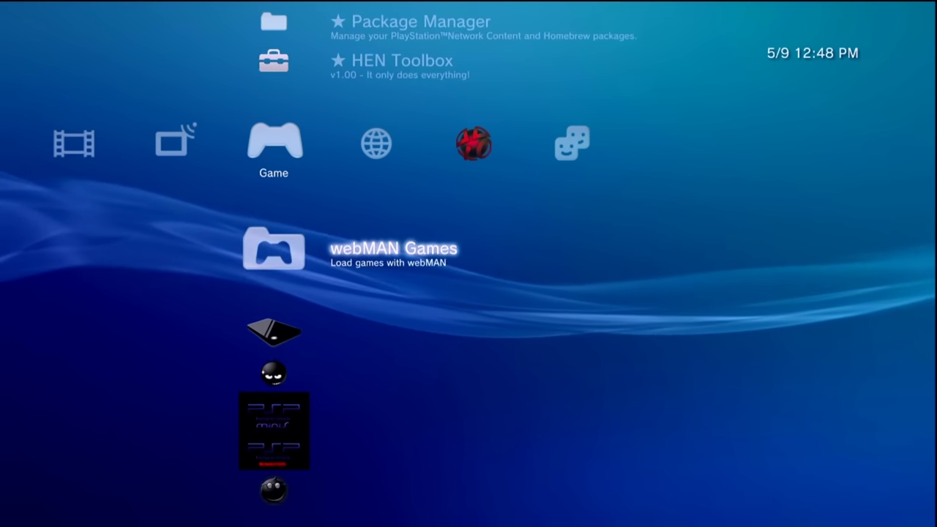
key(Return)
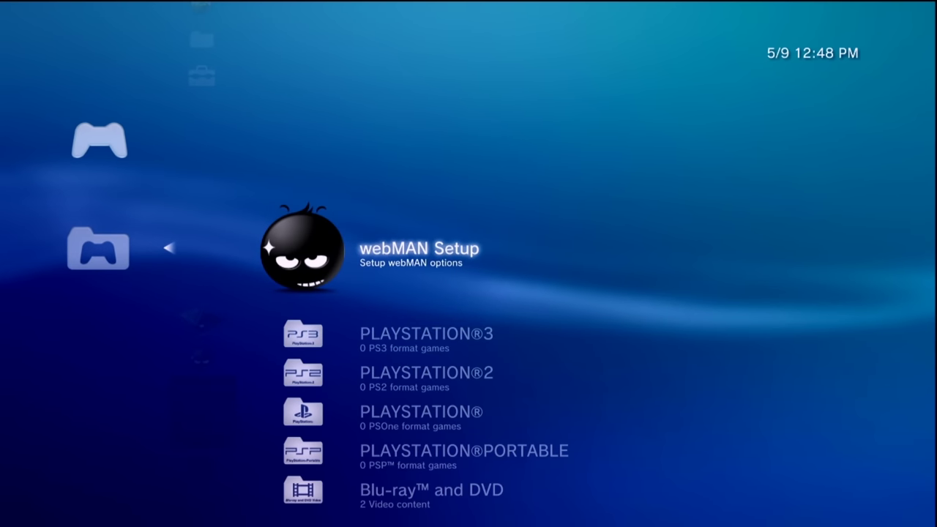
key(Down)
key(Down)
key(Down)
key(Down)
key(Down)
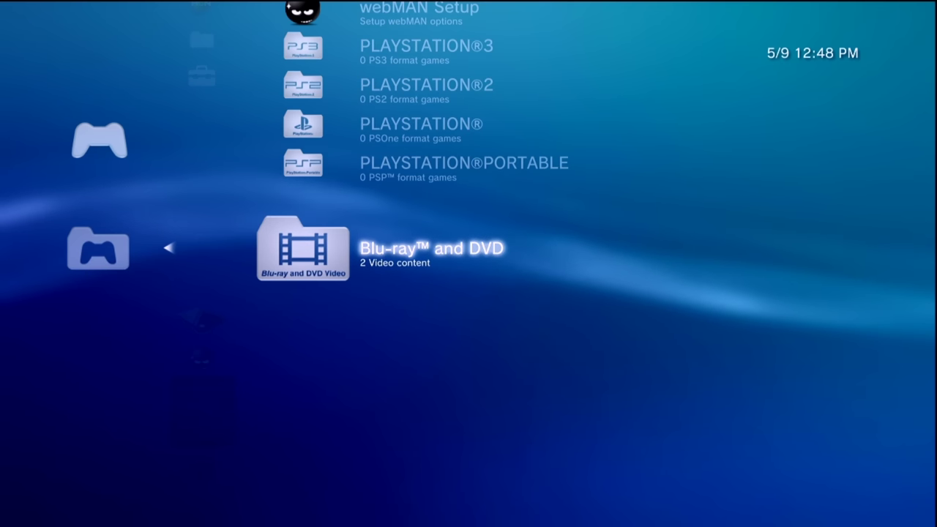
key(Return)
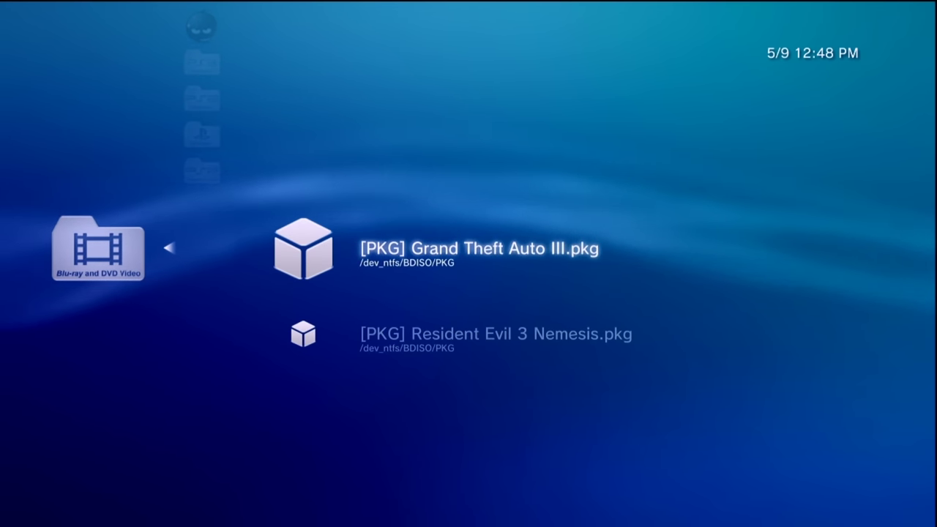
key(Down)
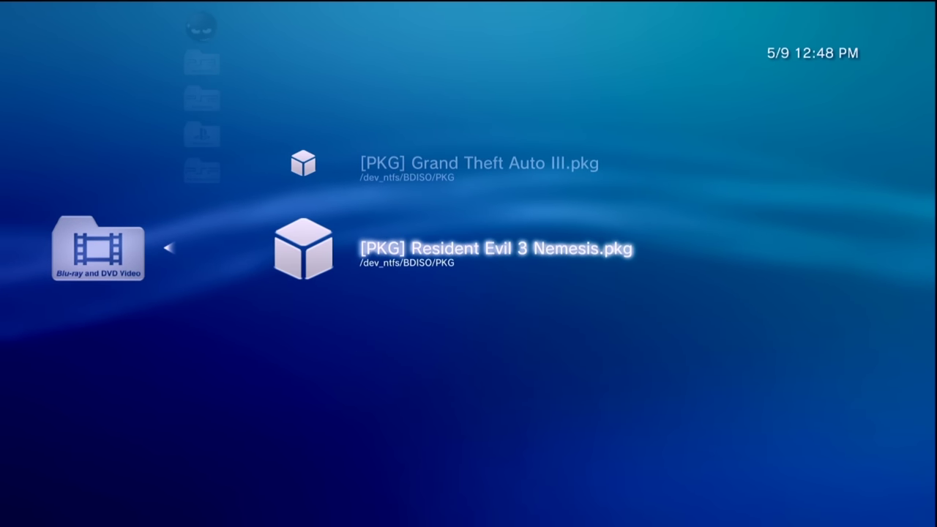
key(Up)
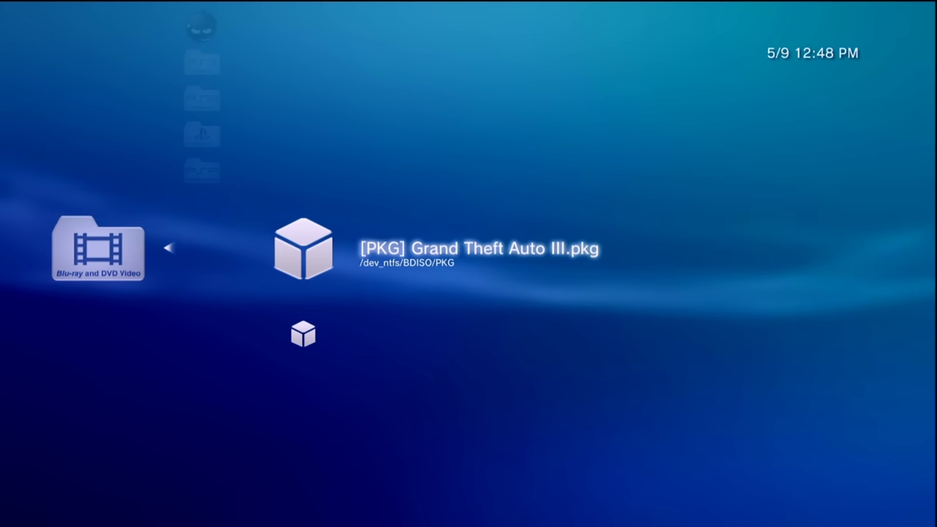
key(Escape)
Review the format folders in webMAN Games from Blu-ray and DVD up to webMAN Setup, and return to the Game category.
key(Down)
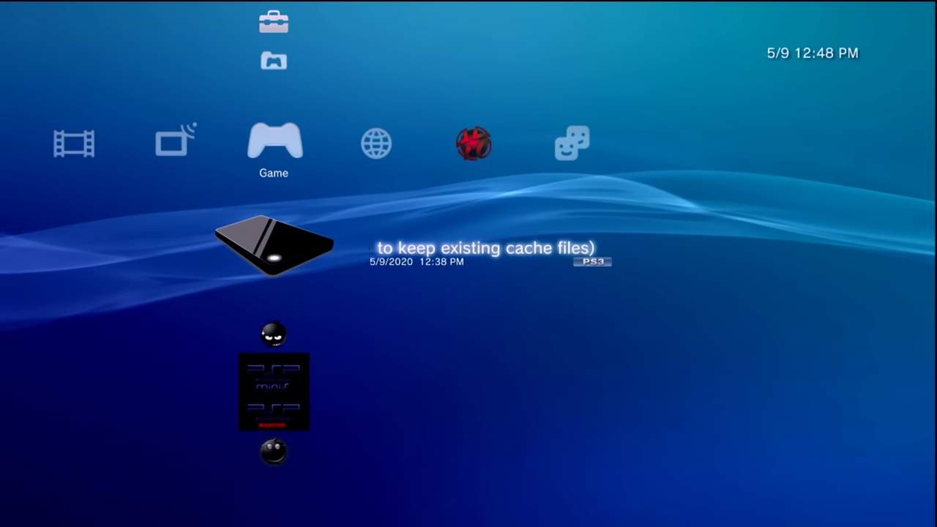
key(Up)
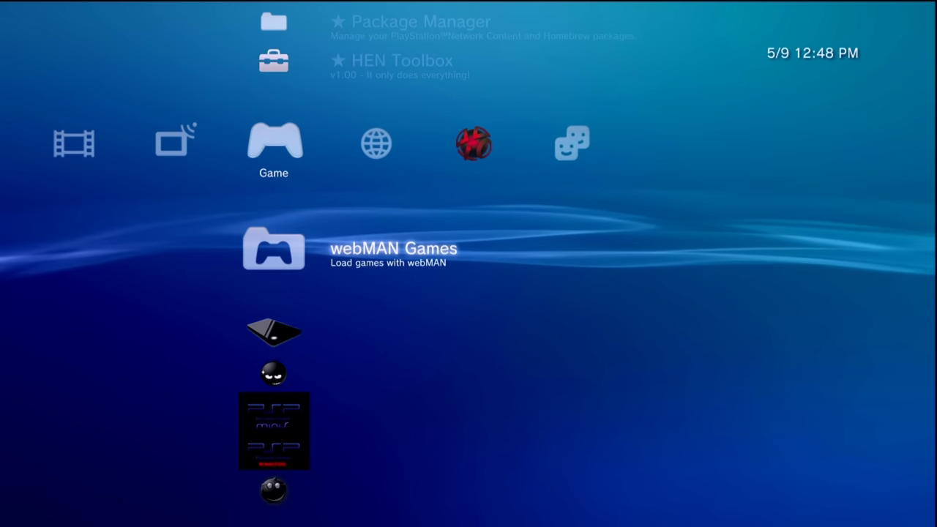
key(Return)
key(Up)
key(Up)
key(Down)
key(Down)
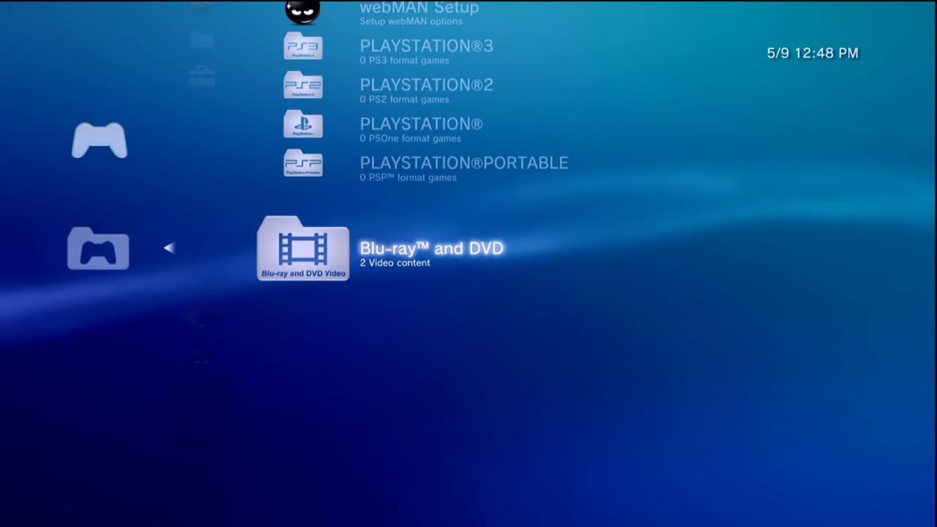
key(Up)
key(Up)
key(Up)
key(Up)
key(Up)
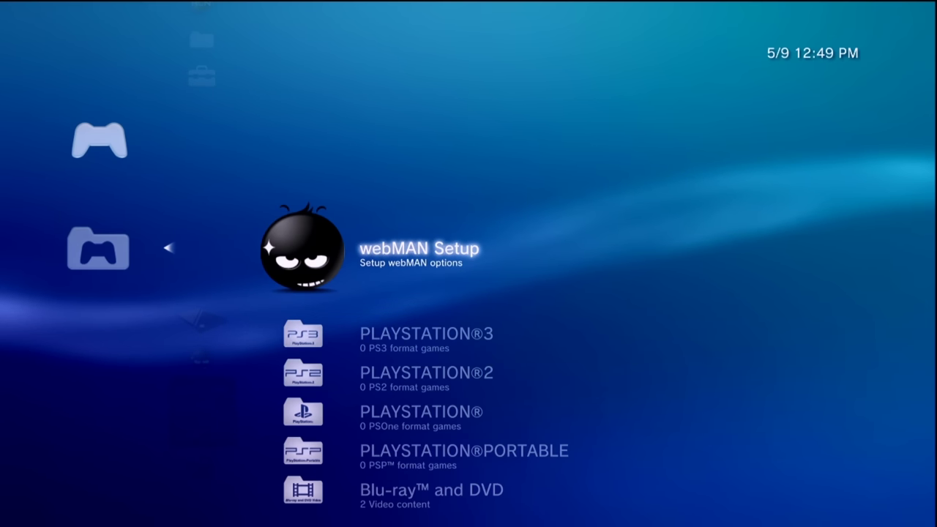
key(Escape)
key(Down)
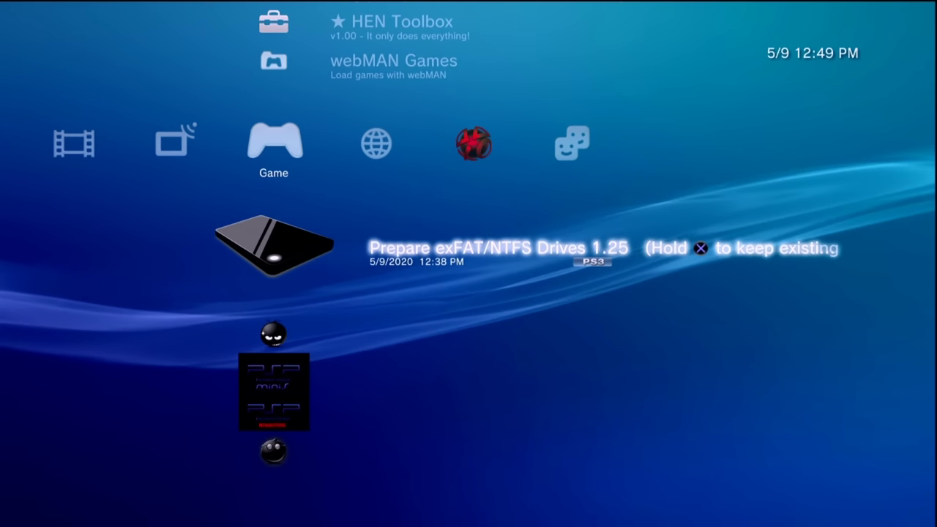
key(Up)
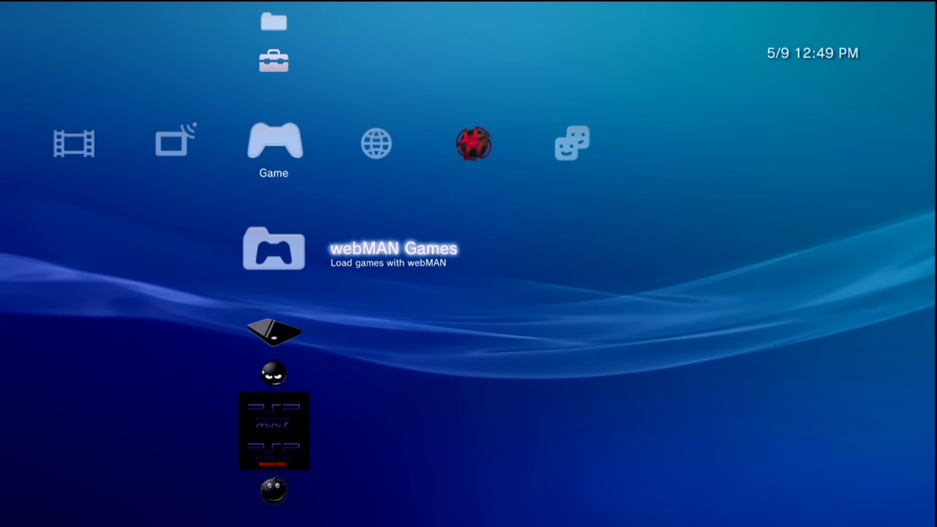
Load the Resident Evil 3 Nemesis PKG from the Blu-ray and DVD folder of webMAN Games, and return to the Game category.
key(Return)
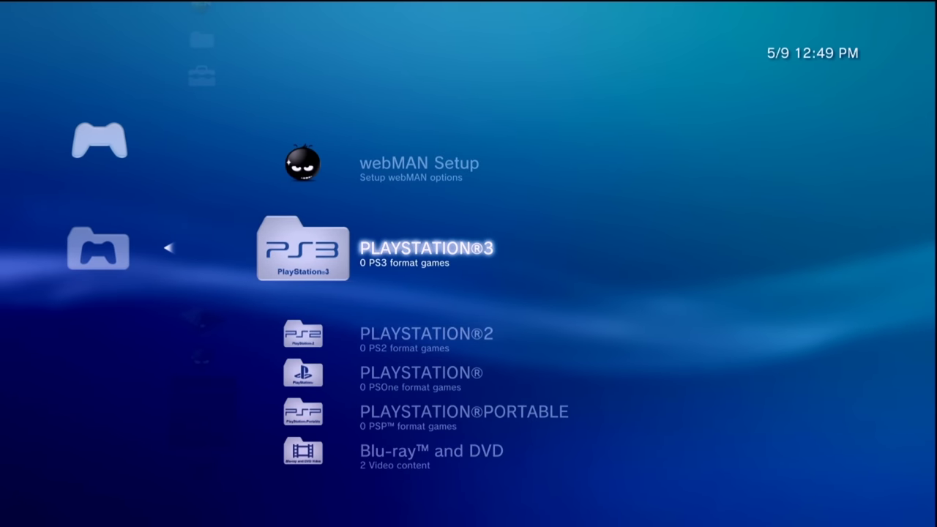
key(Down)
key(Down)
key(Down)
key(Down)
key(Return)
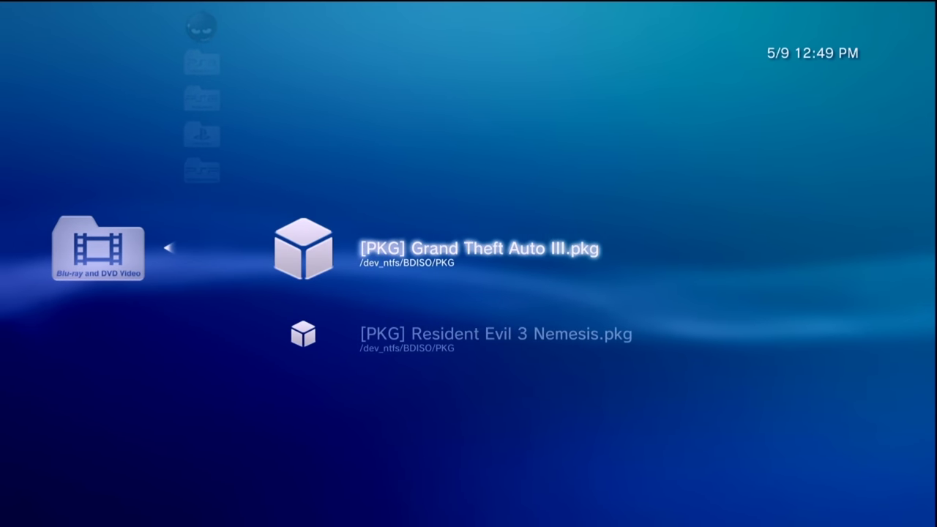
key(Down)
key(Return)
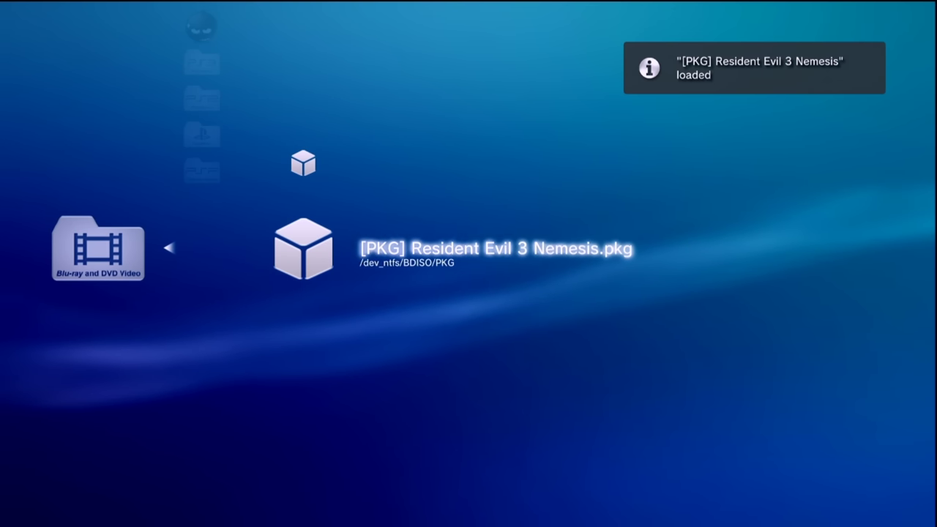
key(Left)
key(Left)
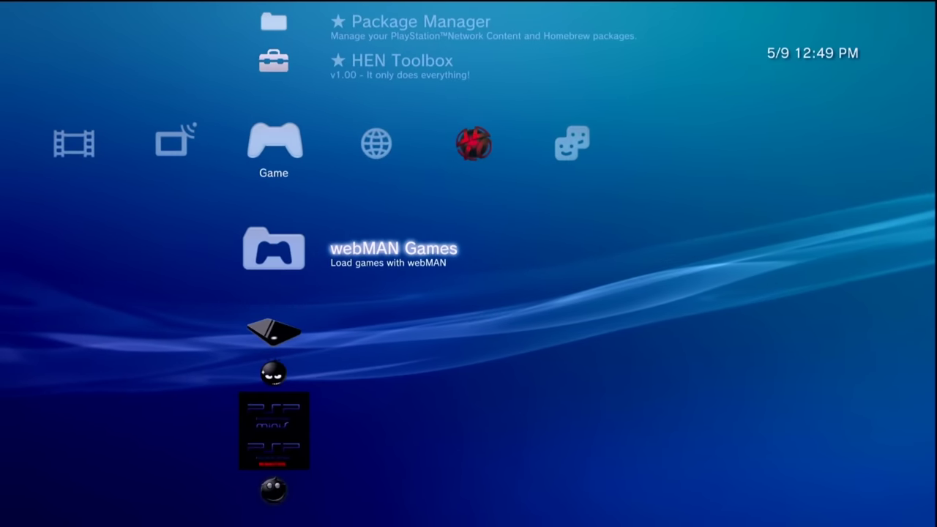
Go to Install Package Files in Package Manager and open the third source folder to install the loaded package.
key(Up)
key(Up)
key(Return)
key(Down)
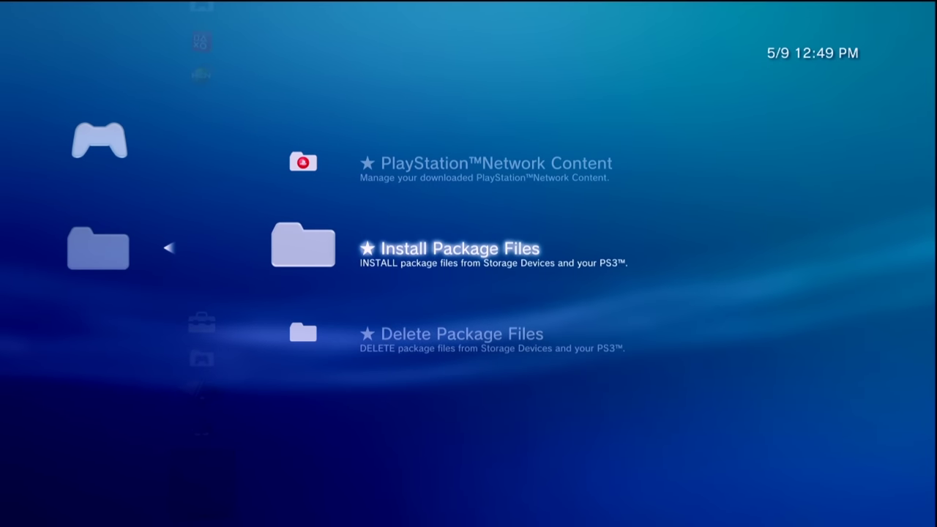
key(Return)
key(Down)
key(Down)
key(Return)
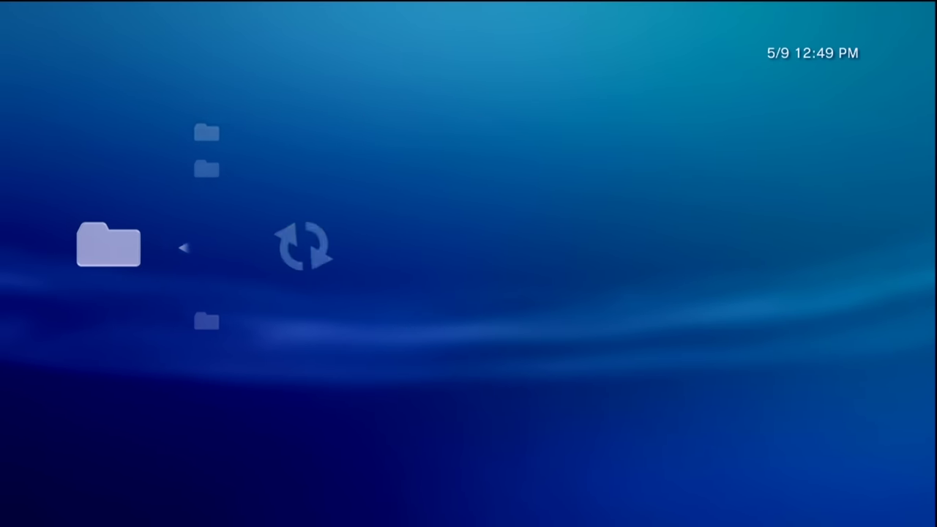
key(Return)
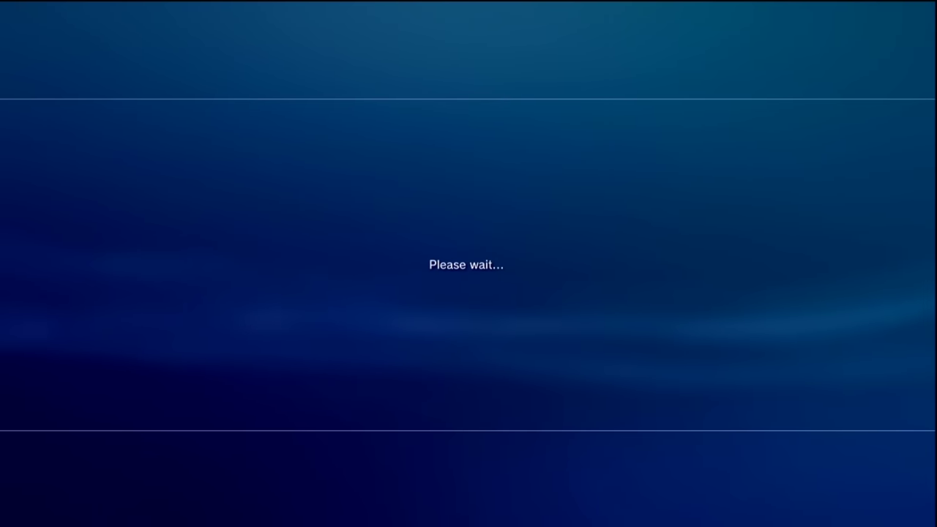